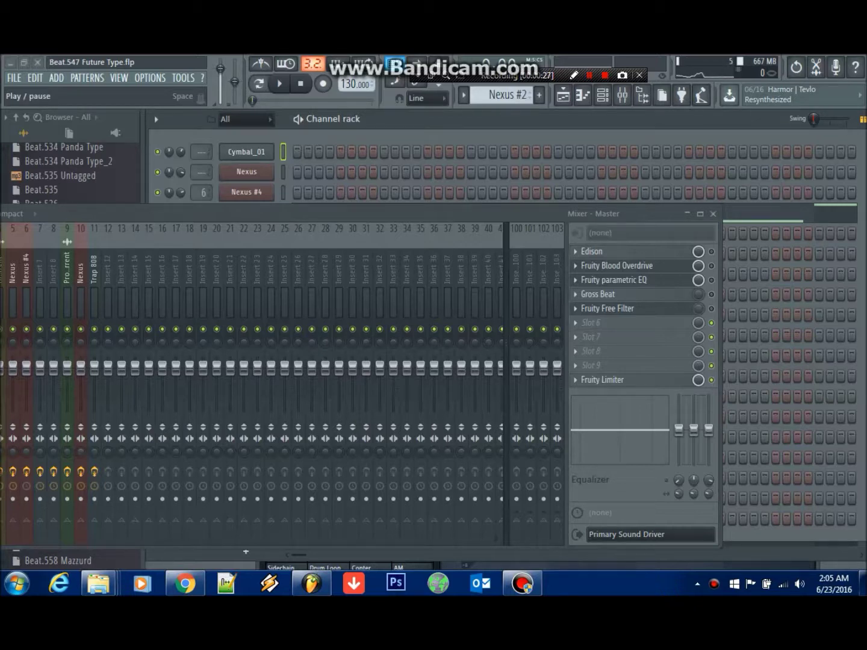
Play the song from the start and view its full arrangement in the playlist, closing the playlist when done
key("space")
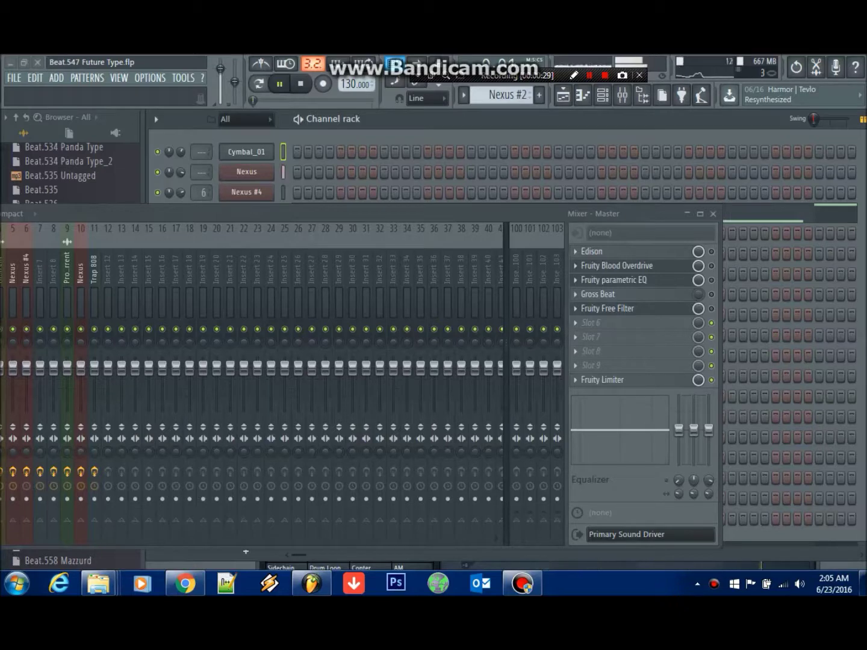
left_click(118, 78)
left_click(134, 104)
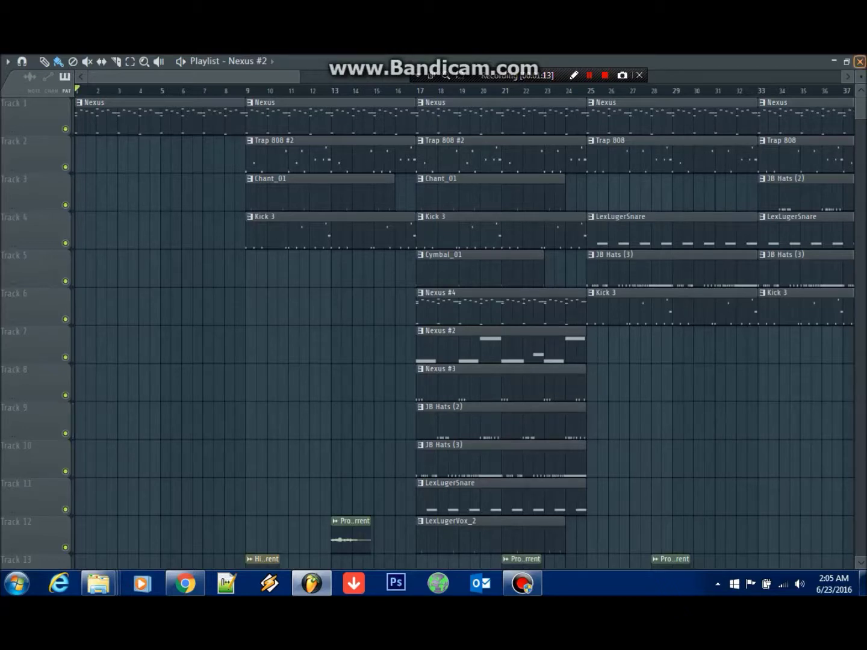
left_click(859, 62)
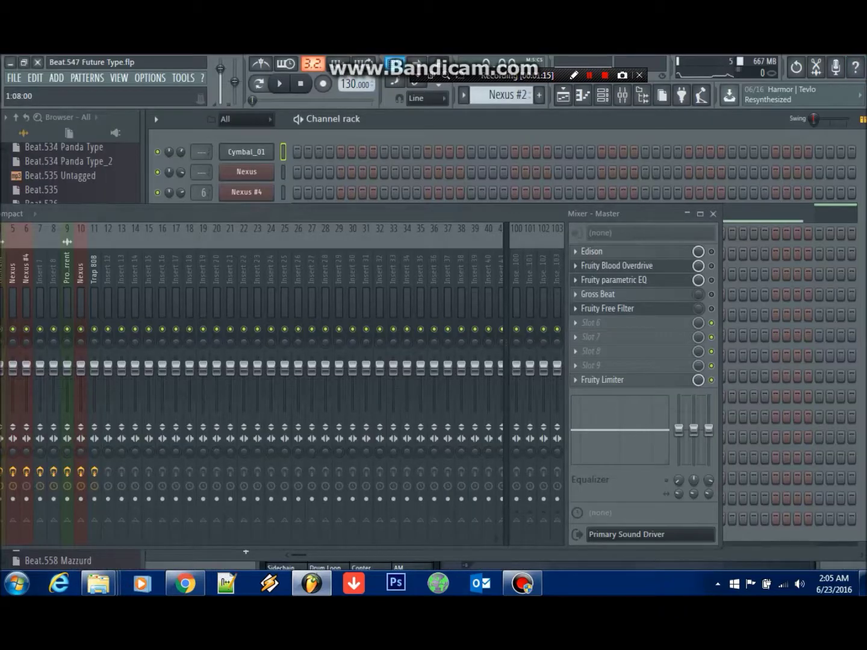
Select the Cymbal_01 pattern with the mixer closed and switch playback from song mode to pattern mode
key("KP_Subtract")
key("KP_Subtract")
key("KP_Subtract")
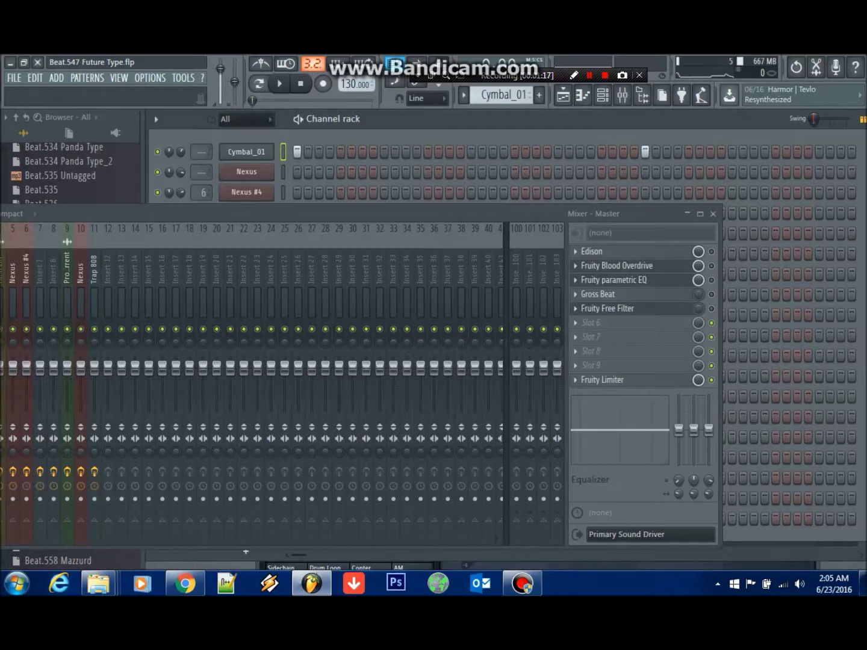
left_click(713, 214)
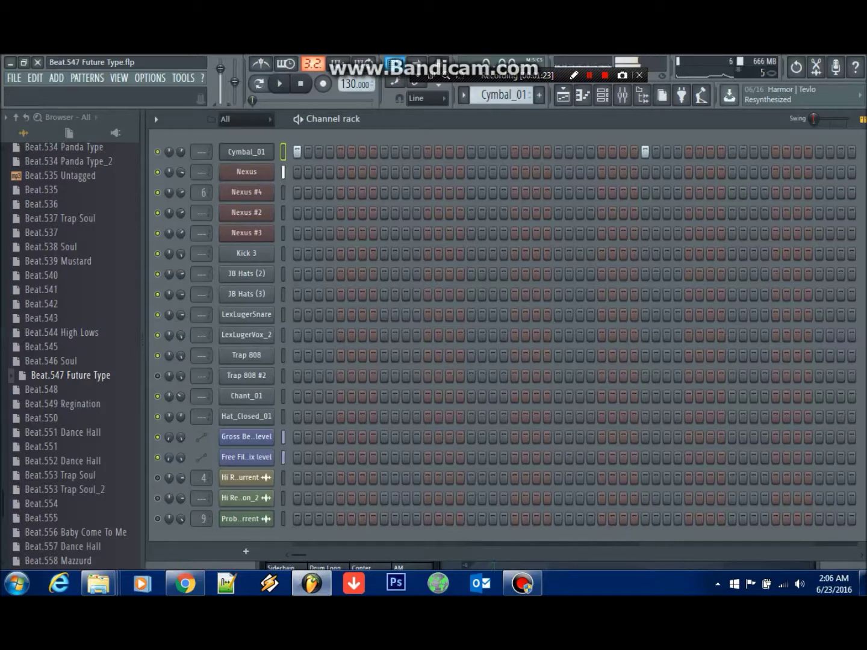
left_click(279, 84)
key("space")
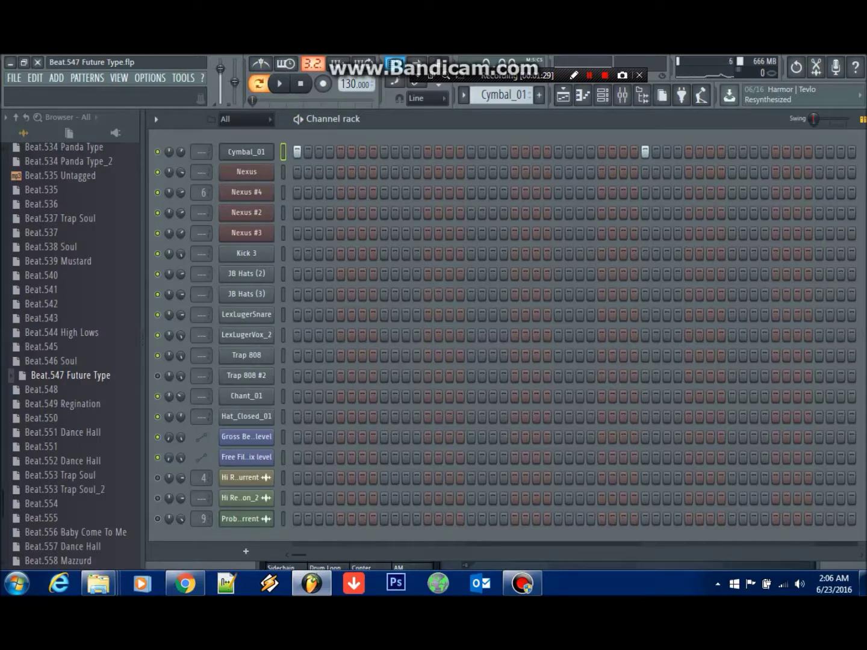
Audition the Nexus pattern and assign the Nexus channel to a free mixer track
key("KP_Add")
key("space")
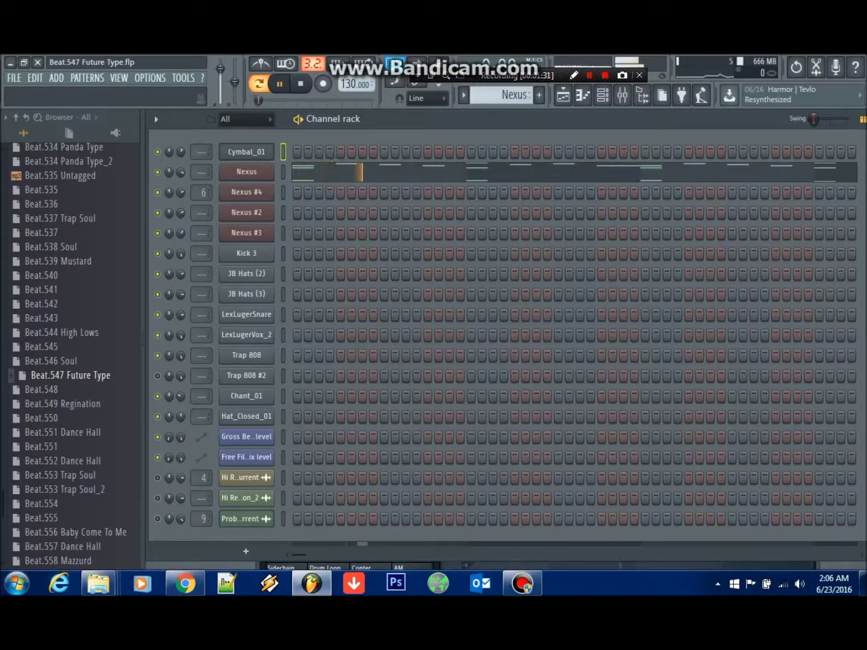
left_click(247, 173)
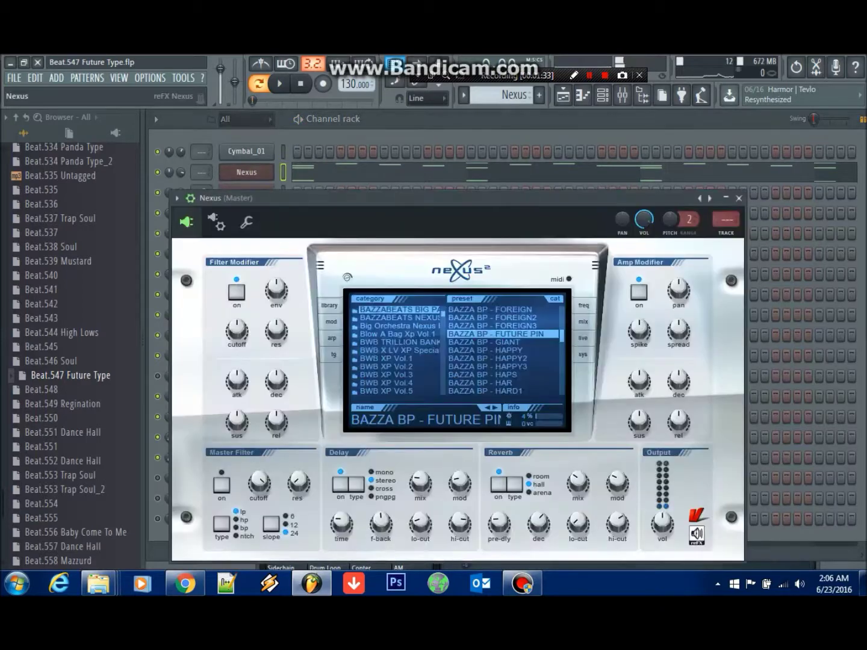
left_click(176, 198)
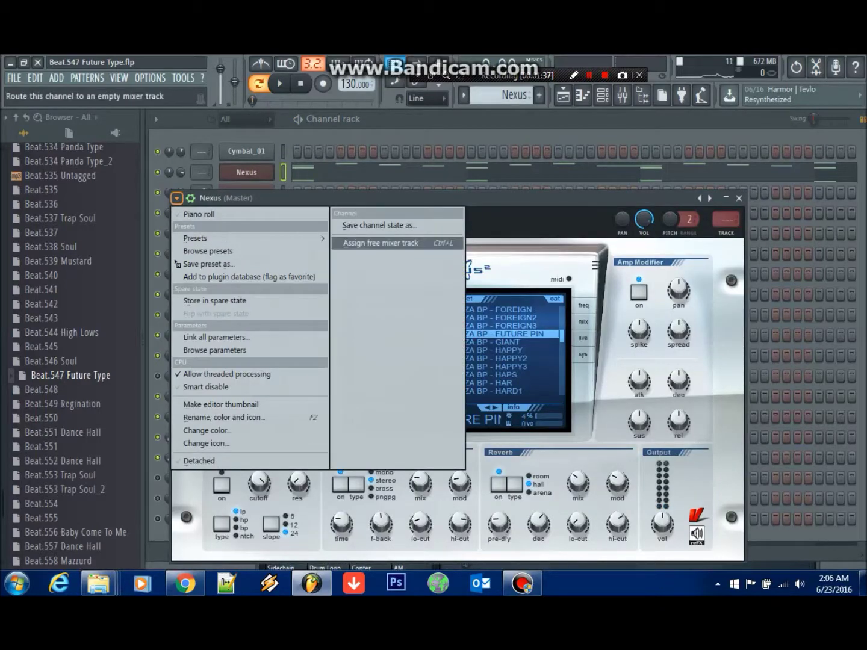
left_click(379, 243)
Load Fruity Parametric EQ in slot 1 of the Nexus mixer track and arrange the mixer and EQ windows so the bands are accessible
left_click(580, 254)
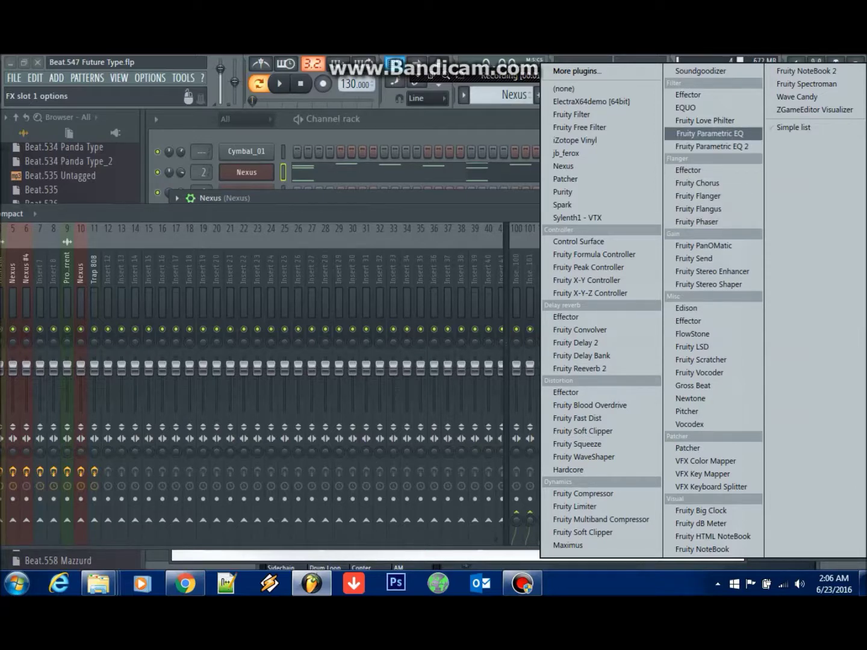
left_click(709, 133)
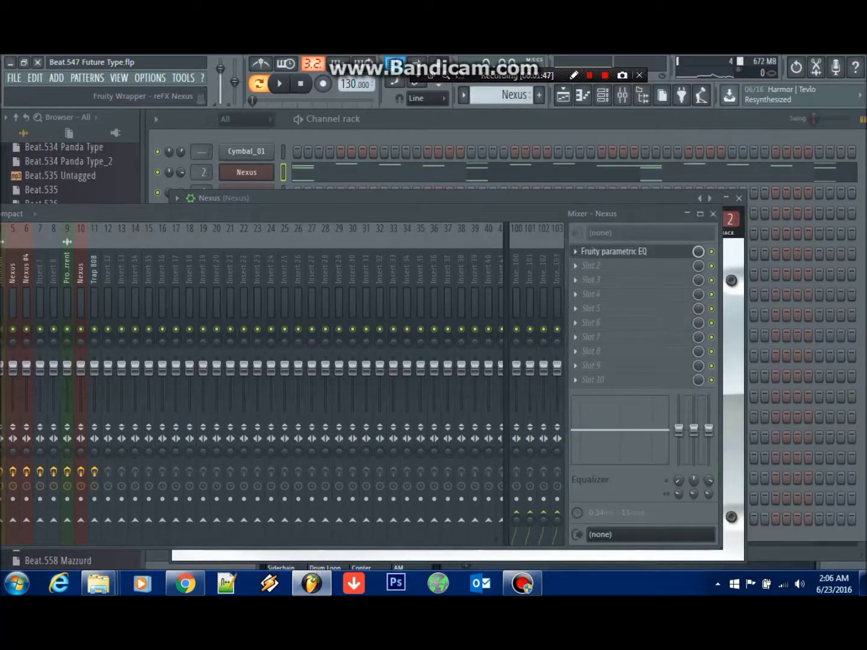
left_click(576, 265)
left_click(532, 256)
left_click(614, 252)
left_click_drag(542, 214, 559, 372)
left_click_drag(325, 287, 479, 137)
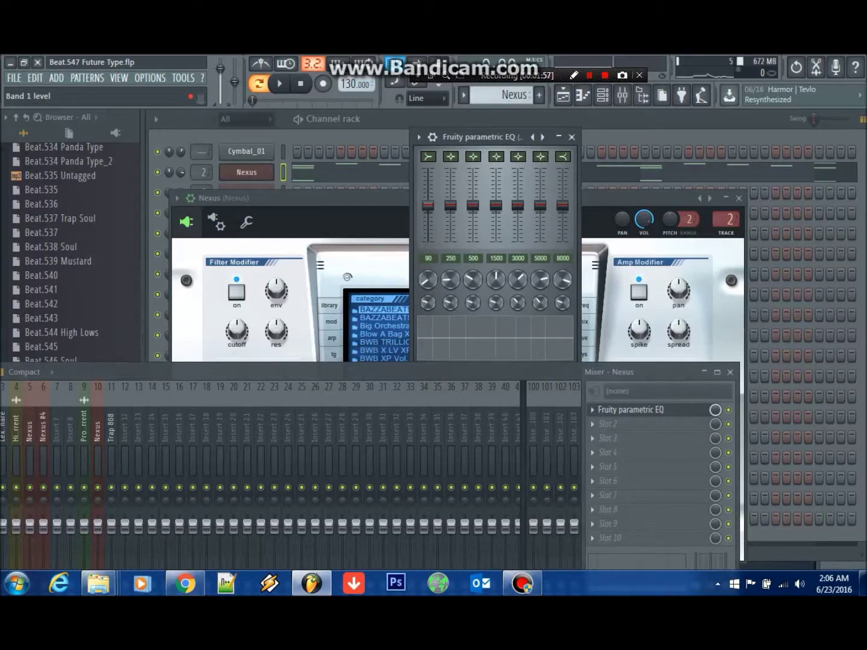
Shape the Nexus EQ during playback: cut band 1 fully, lower band 2 to about -8.2 dB, and slightly raise bands 6 and 7
left_click_drag(427, 206, 427, 242)
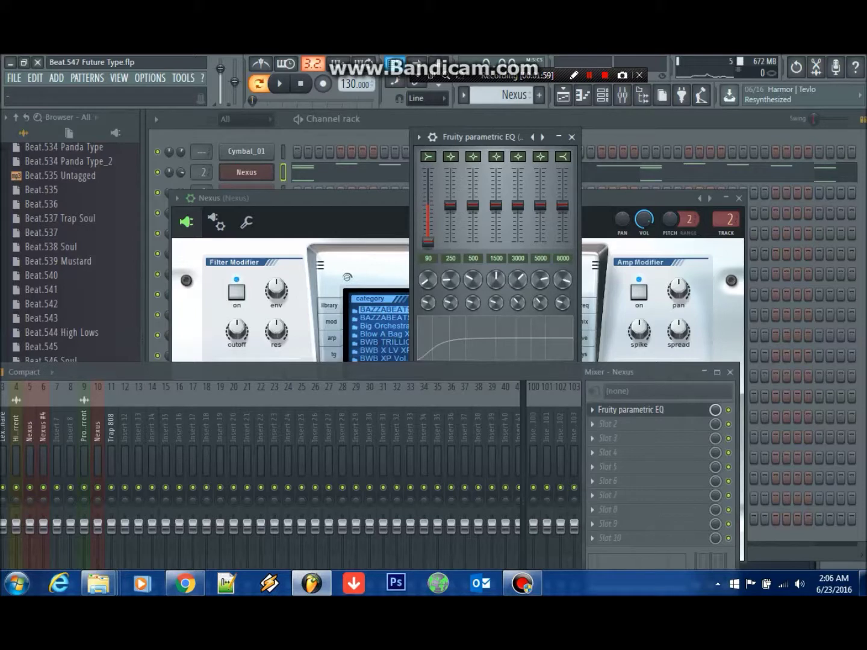
key("space")
mouse_move(450, 206)
left_mouse_down()
mouse_move(451, 232)
mouse_move(450, 222)
left_mouse_up()
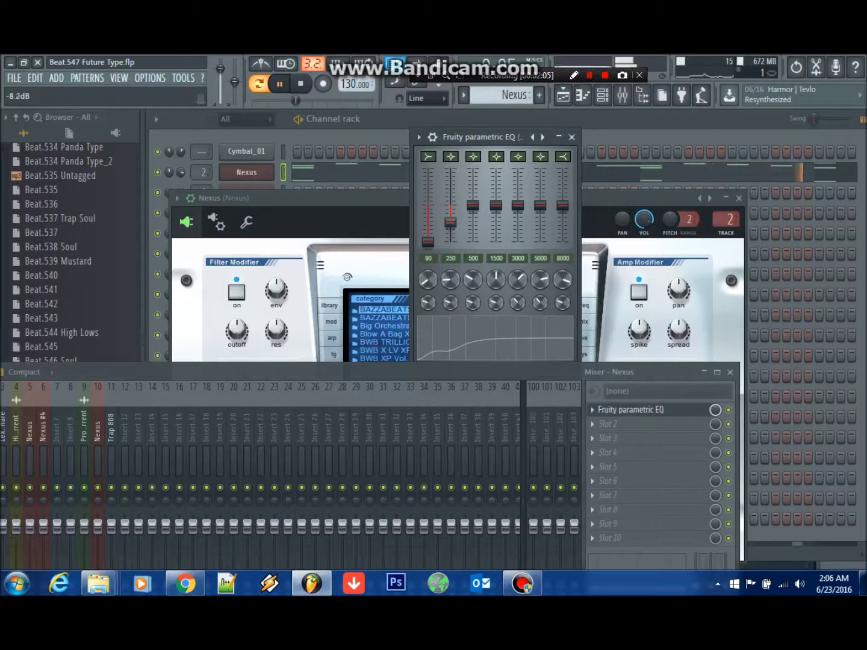
key("space")
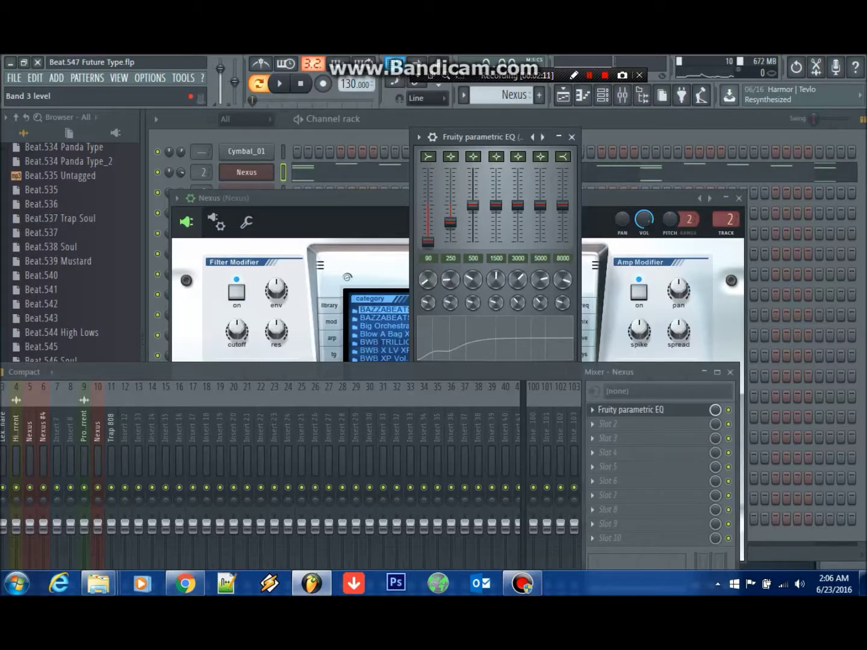
key("space")
left_click_drag(428, 242, 451, 223)
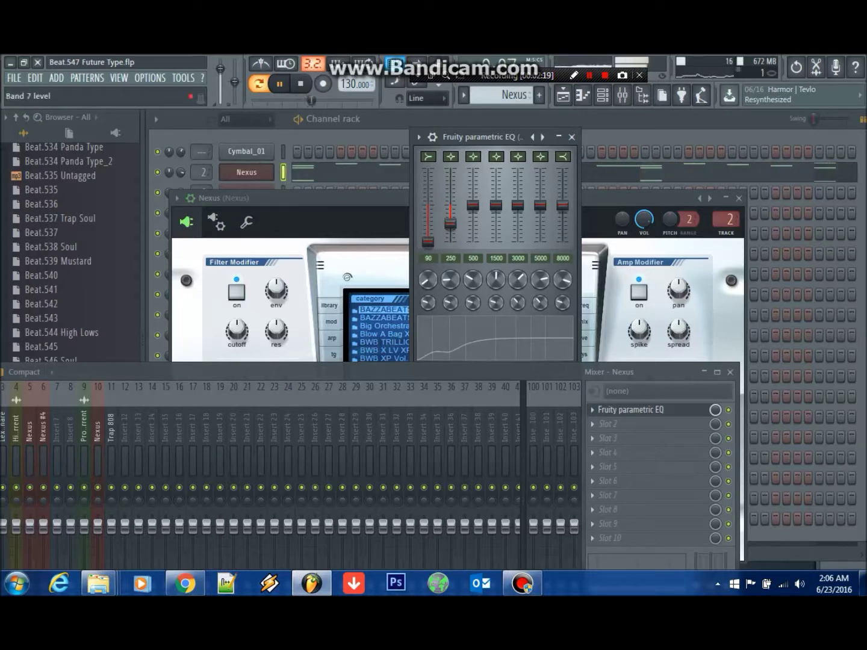
mouse_move(562, 205)
left_mouse_down()
mouse_move(563, 197)
mouse_move(540, 201)
mouse_move(563, 202)
left_mouse_up()
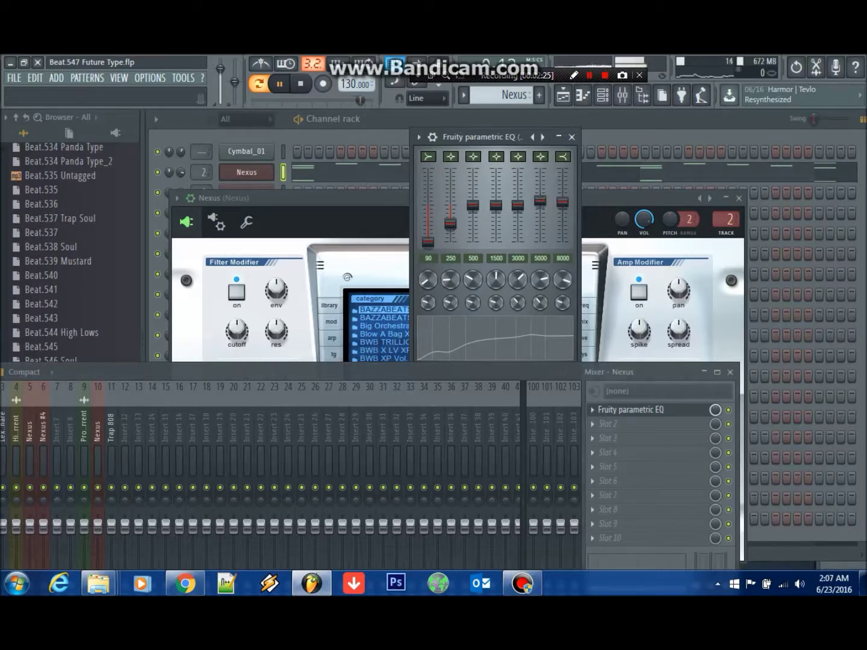
Add Fruity Reeverb 2 in slot 2 and Fruity Stereo Enhancer in slot 3 of the Nexus mixer track
left_click(608, 424)
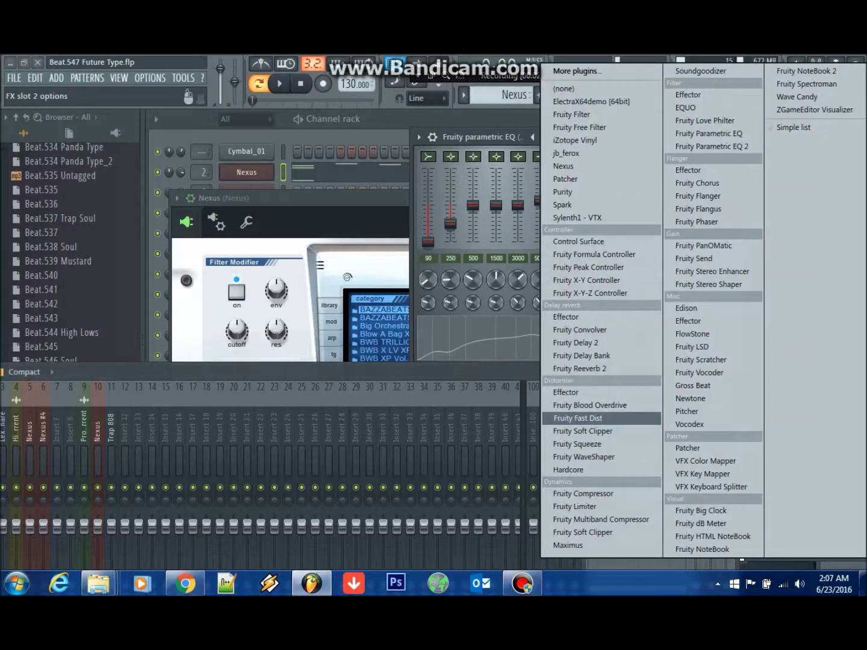
left_click(578, 369)
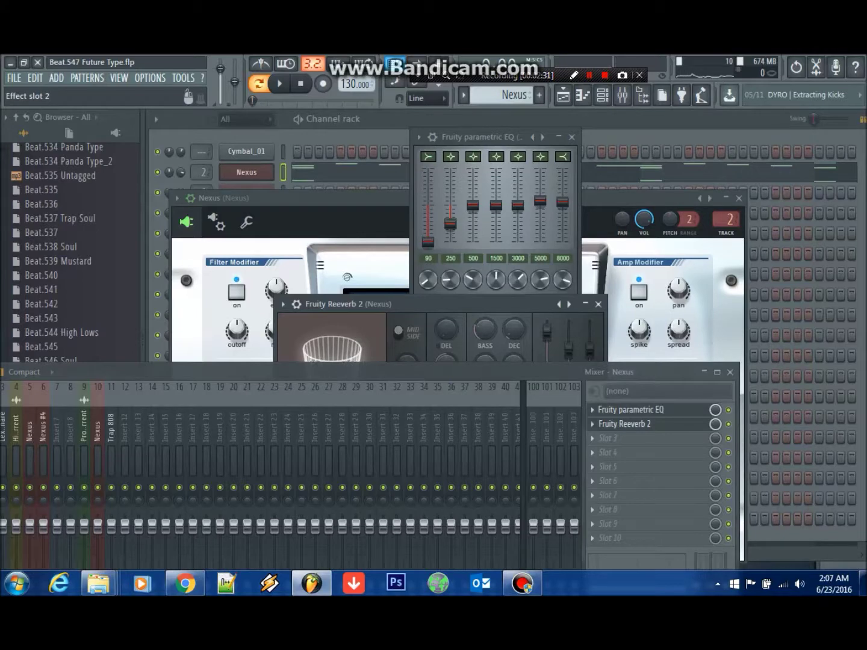
key("space")
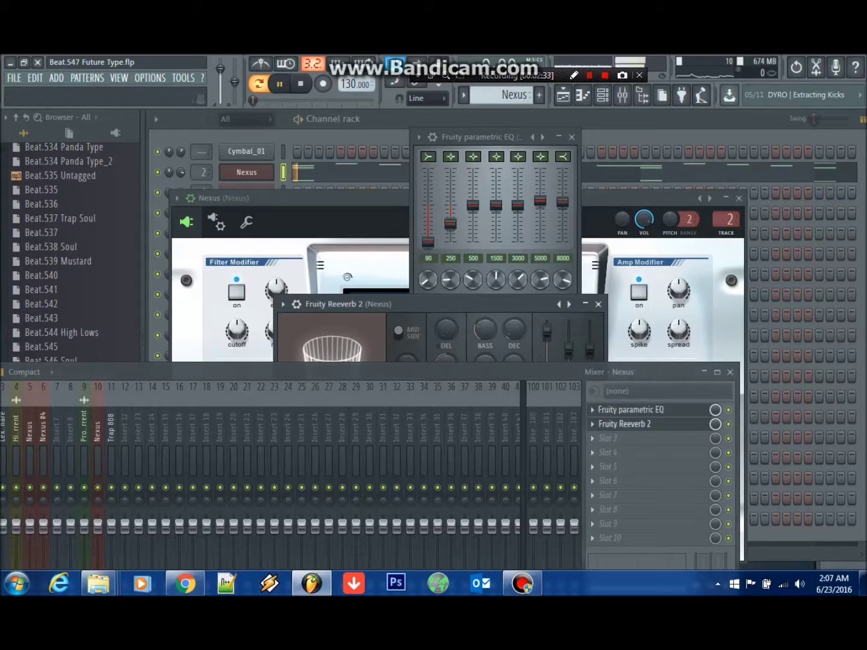
key("space")
left_click(608, 437)
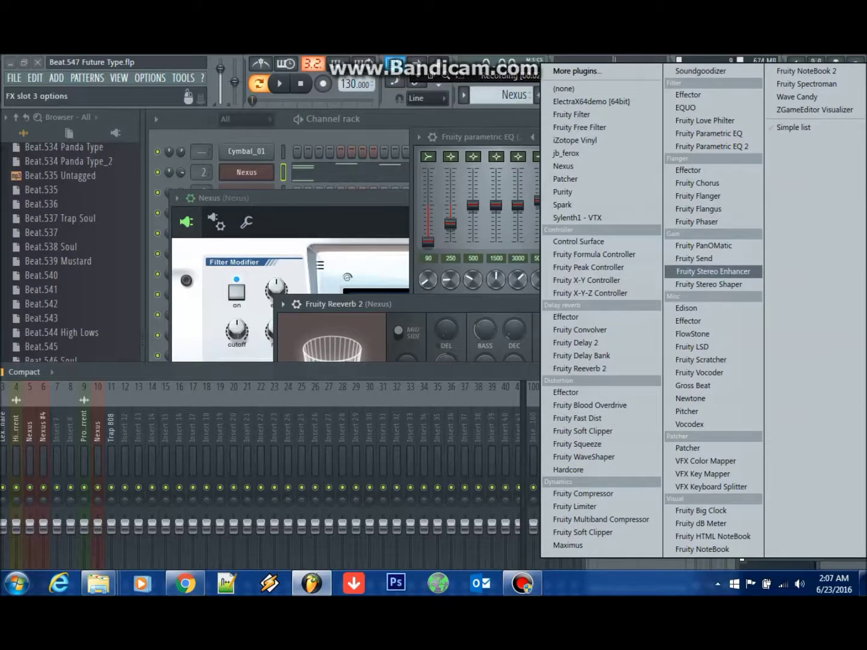
left_click(713, 272)
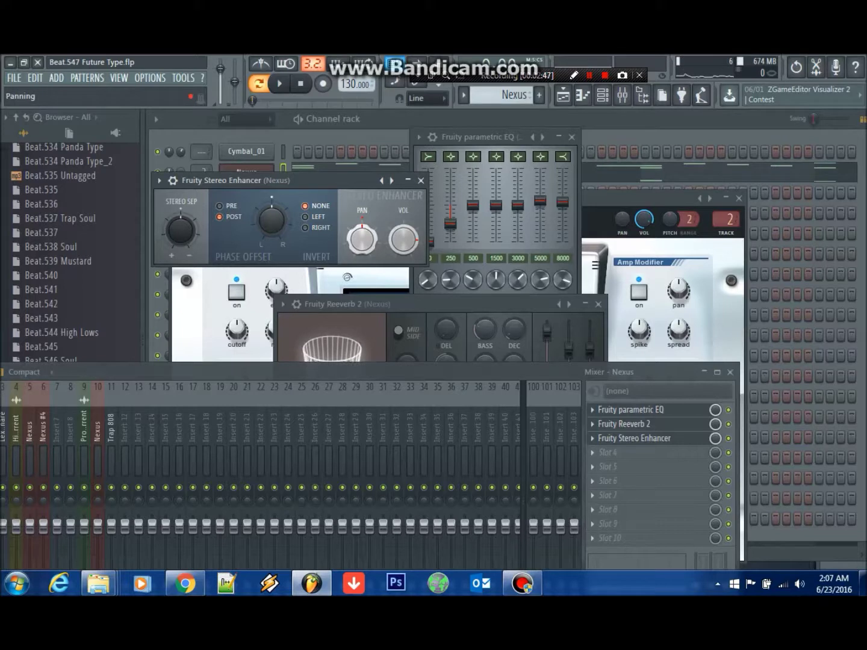
Try panning the Stereo Enhancer to about 53% right while the Nexus pattern plays
left_click_drag(362, 239, 362, 221)
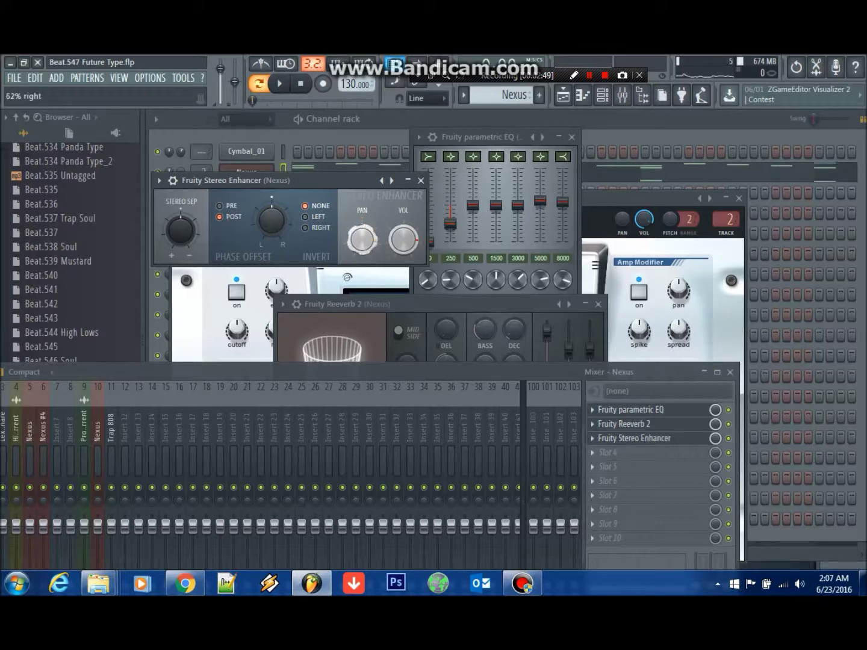
key("space")
mouse_move(361, 240)
left_mouse_down()
mouse_move(362, 258)
mouse_move(362, 240)
left_mouse_up()
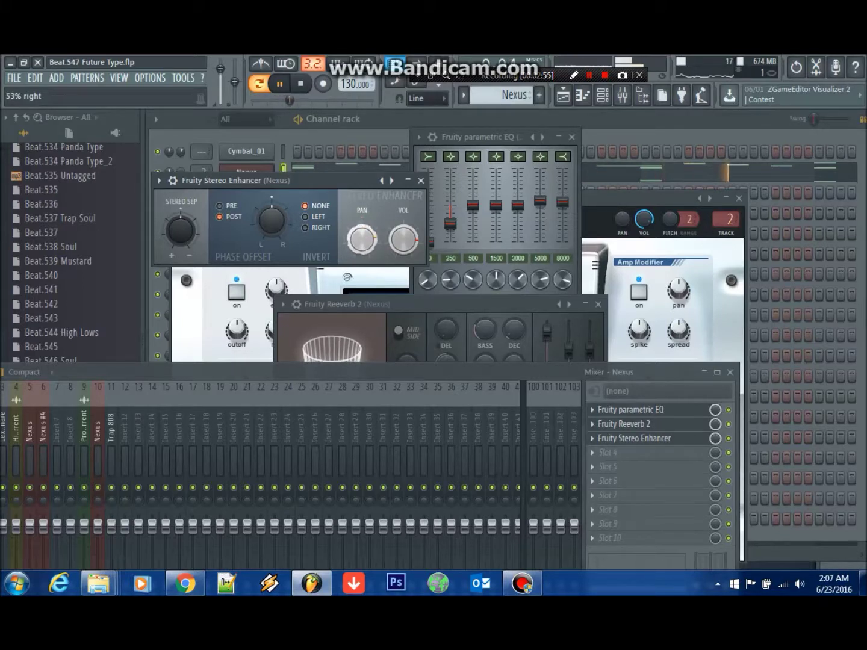
Apply the "For strings" preset to the Nexus Stereo Enhancer and close the open plugin windows
left_click(159, 181)
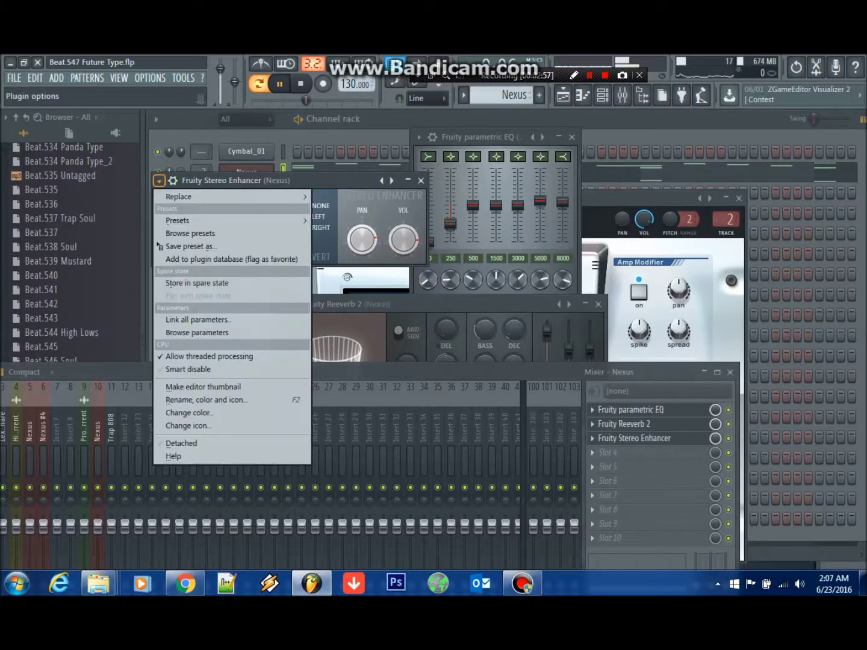
mouse_move(289, 221)
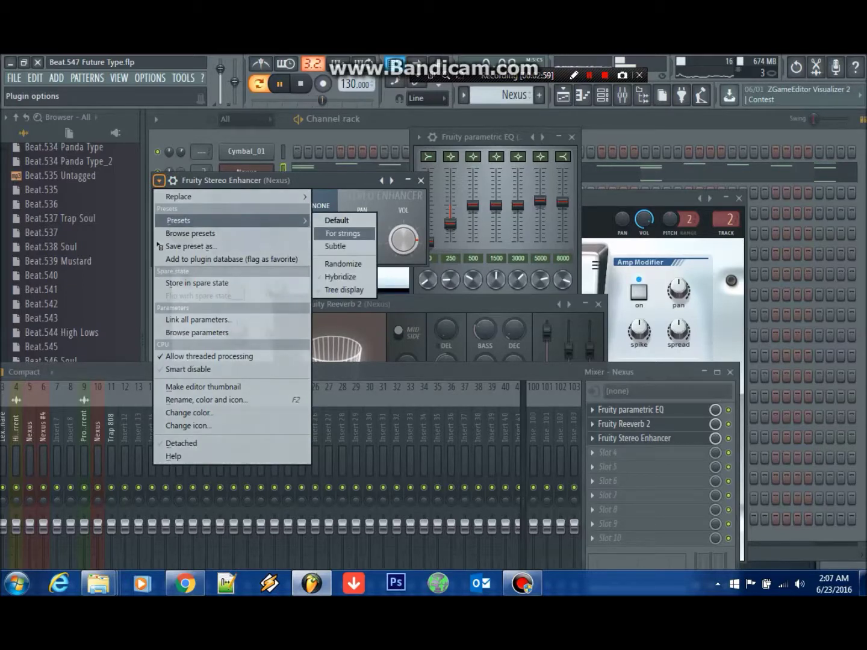
left_click(343, 233)
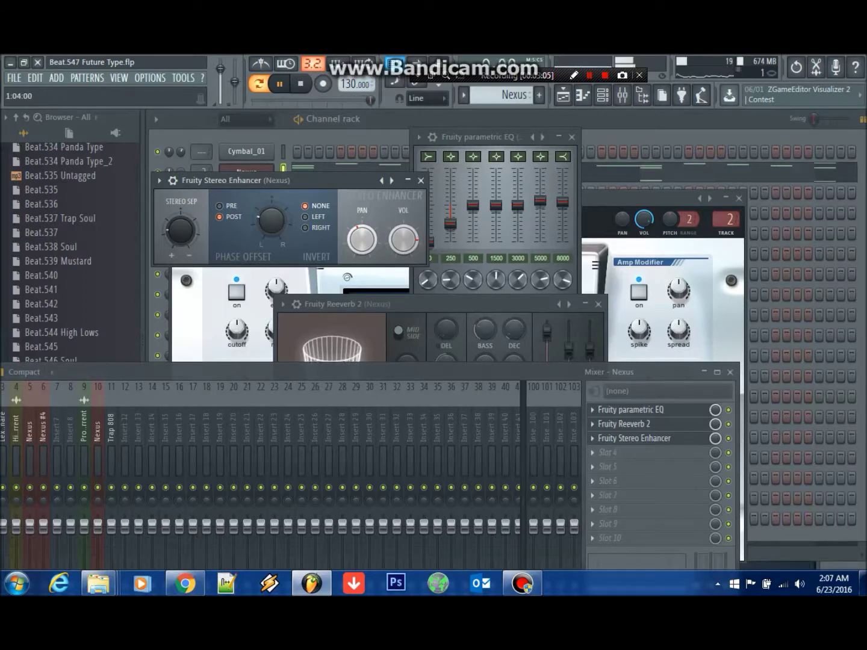
key("alt+F12")
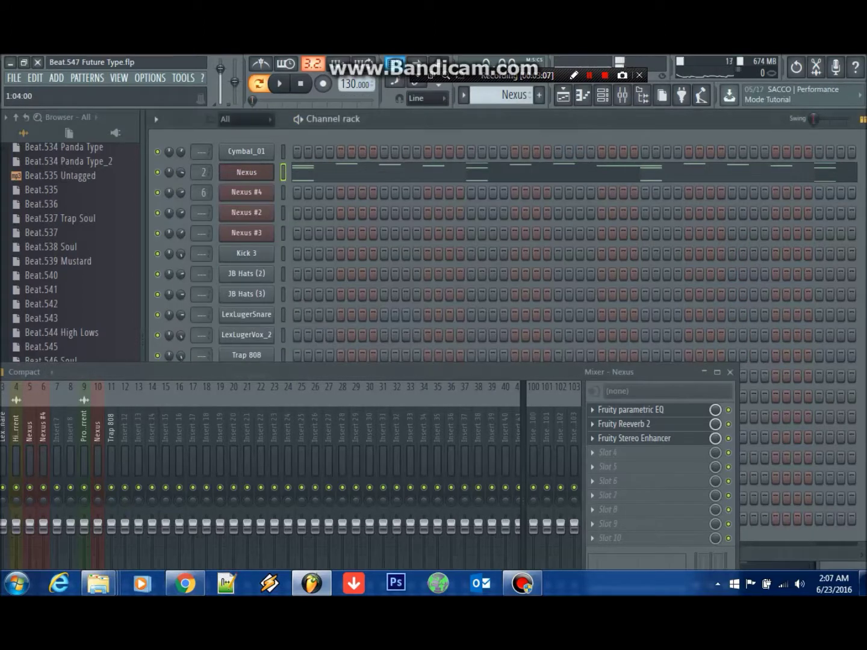
Audition the Nexus #4 pattern and open the Nexus #4 channel's plugin
key("KP_Add")
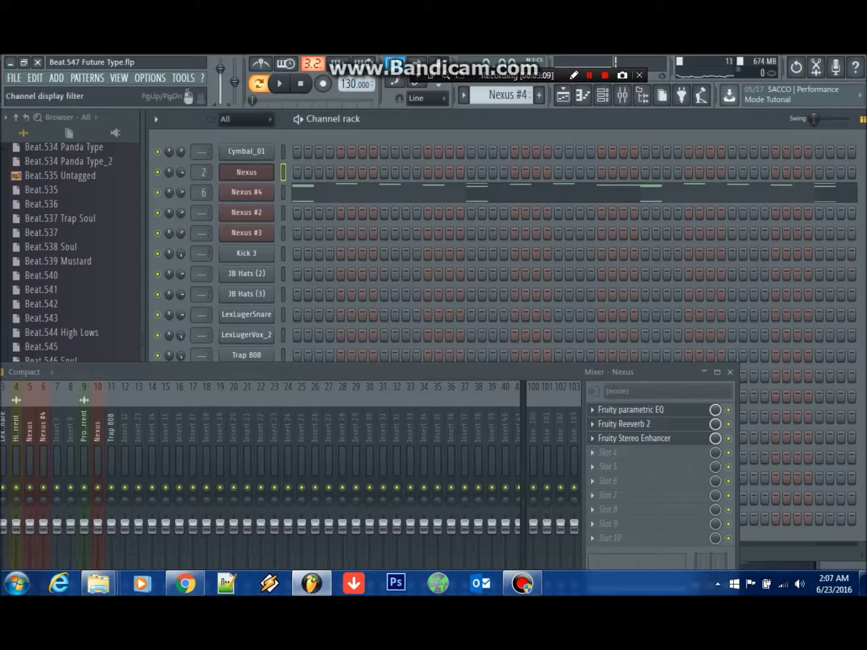
left_click(280, 83)
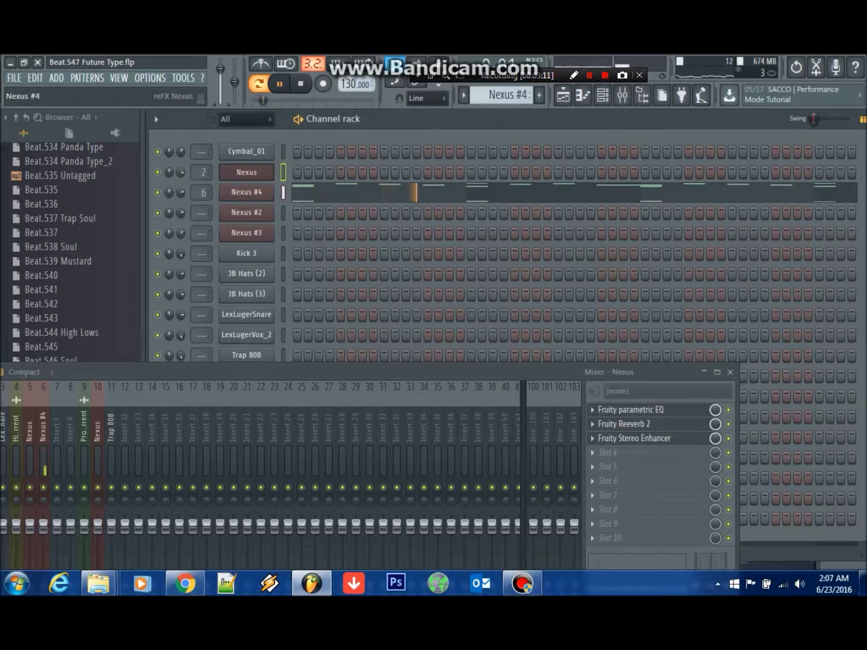
key("space")
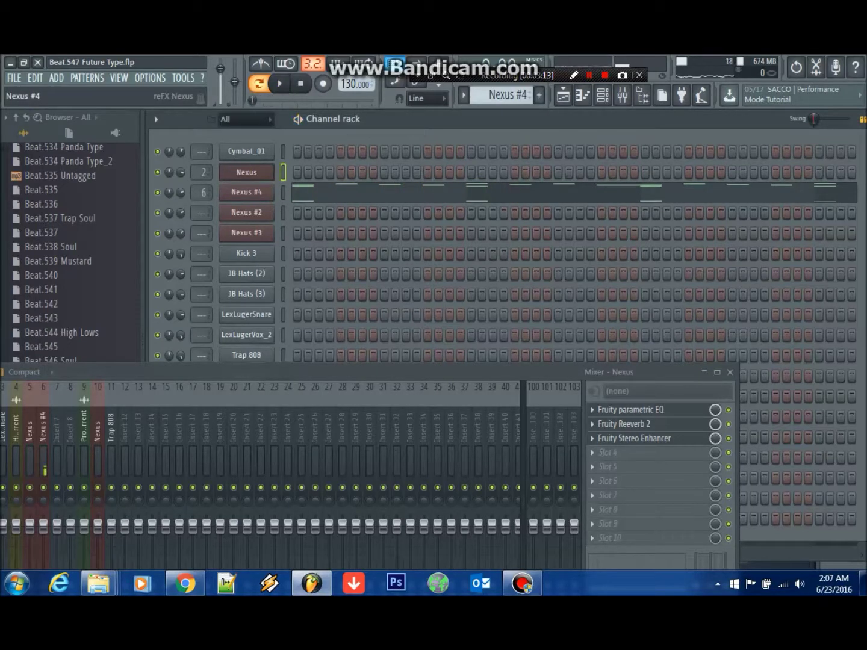
left_click(246, 192)
Bring the Nexus #4 mixer track fully into view and open its Fruity Parametric EQ to examine the band levels
left_click(118, 78)
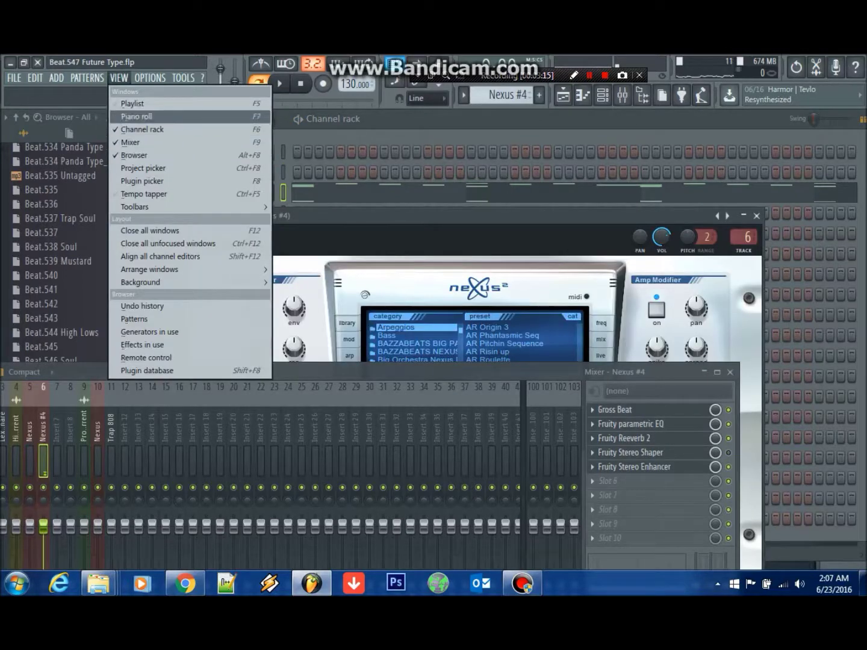
left_click(130, 142)
left_click(119, 77)
left_click(130, 142)
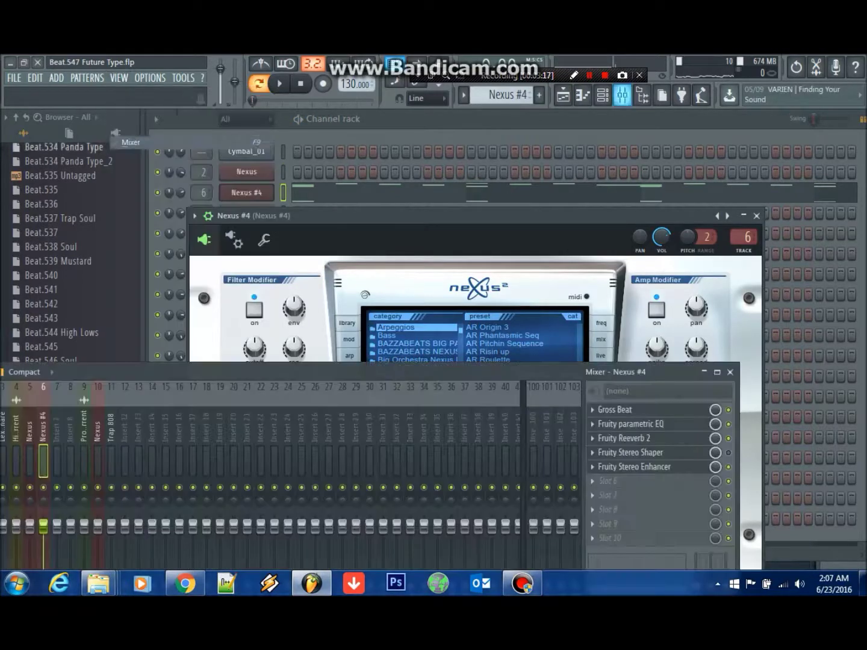
left_click_drag(566, 372, 561, 249)
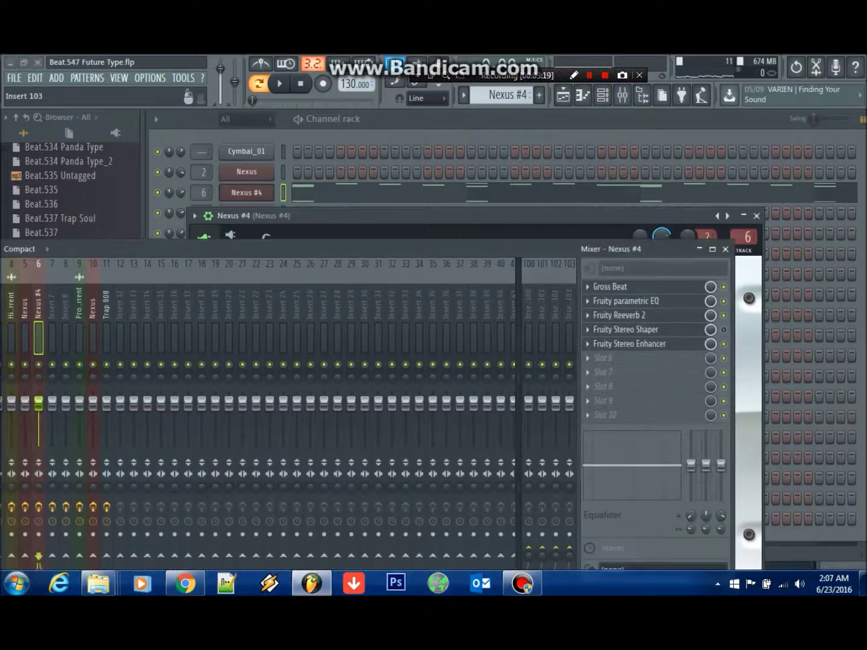
left_click(626, 301)
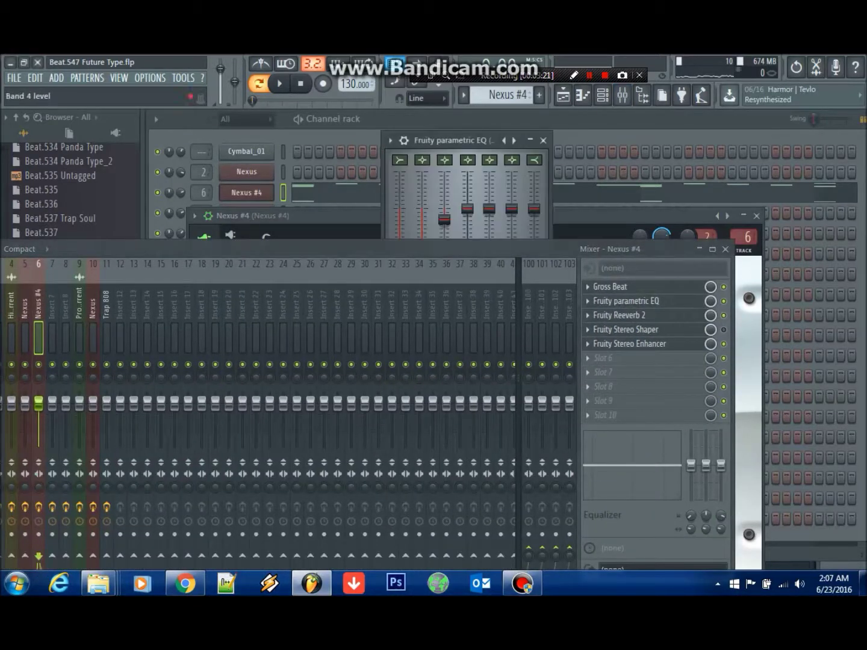
Compare the Nexus #4 EQ's low bands during playback, ending with 90 and 250 Hz fully cut and 500 Hz at -6.8 dB
left_click_drag(461, 141, 363, 108)
key("space")
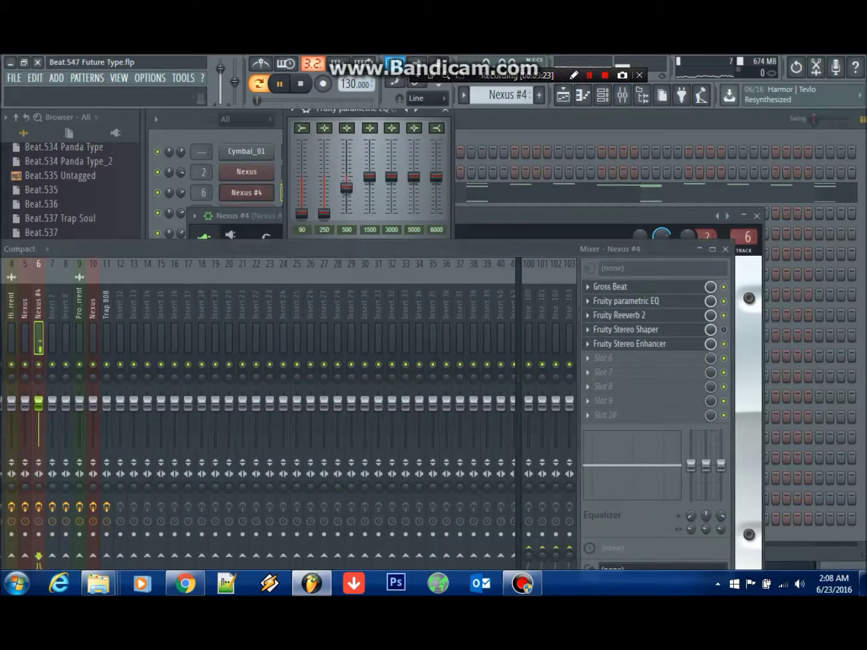
left_click_drag(324, 213, 302, 176)
left_click_drag(346, 187, 346, 213)
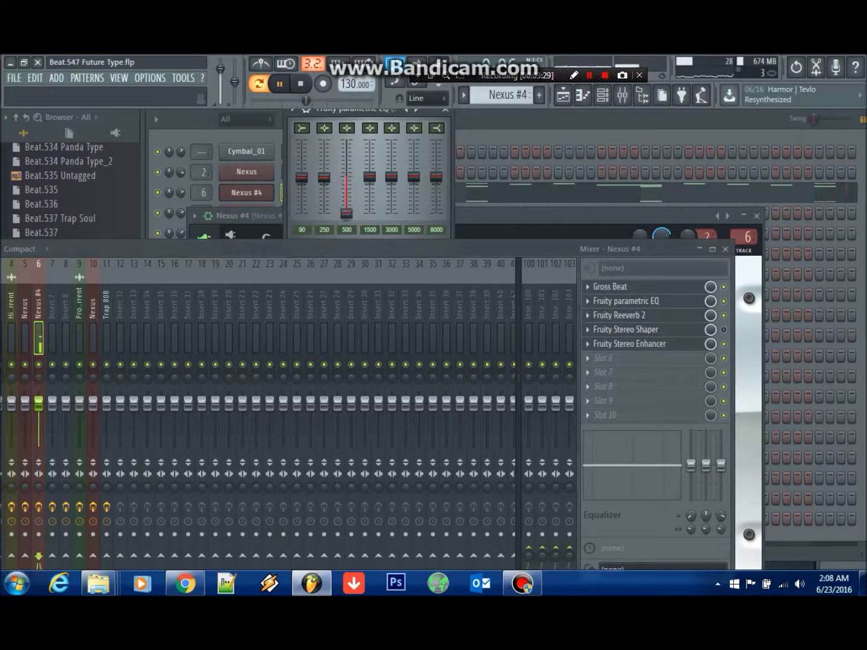
left_click_drag(302, 178, 346, 194)
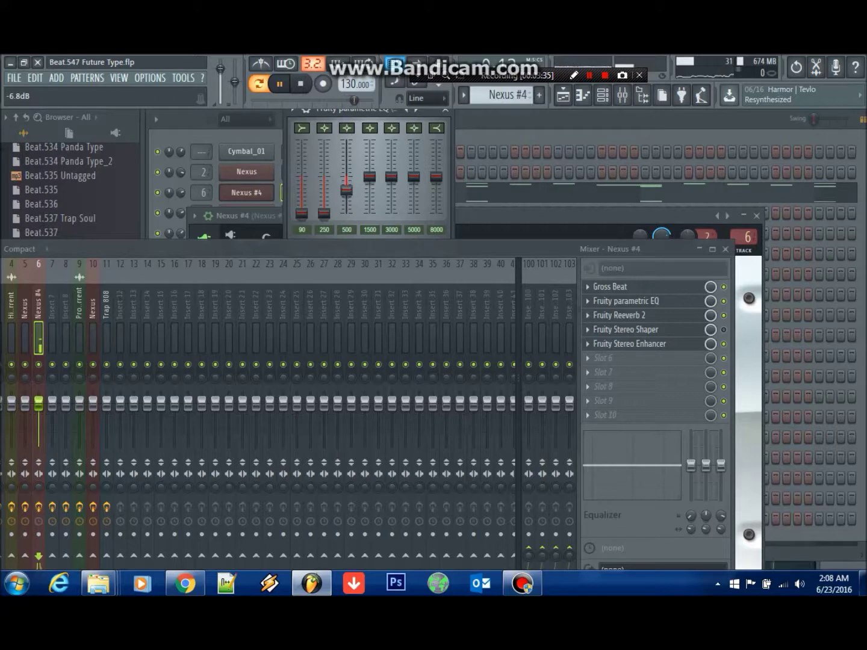
key("space")
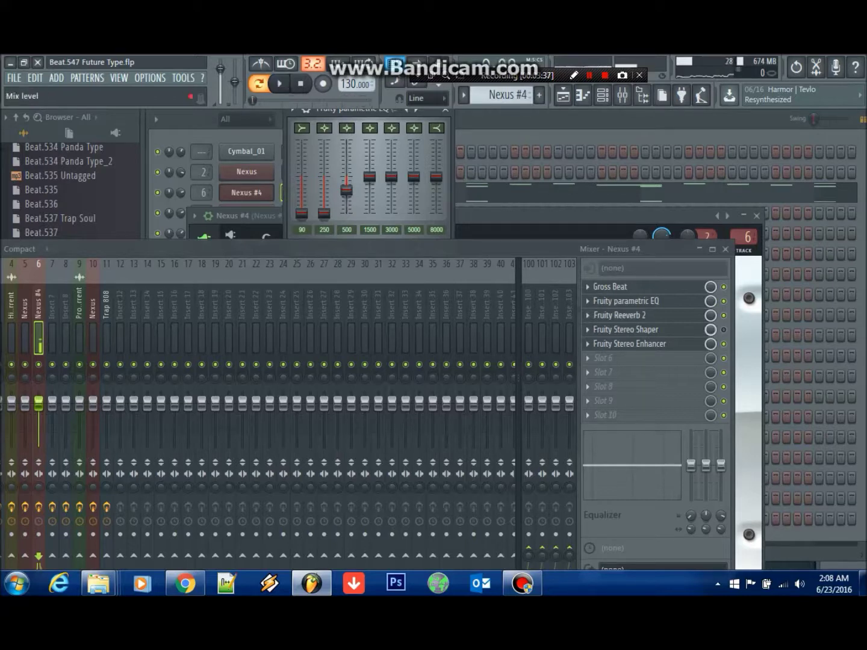
Open the Nexus #4 track's Fruity Stereo Enhancer for a check and close the plugin windows and the mixer
left_click(629, 343)
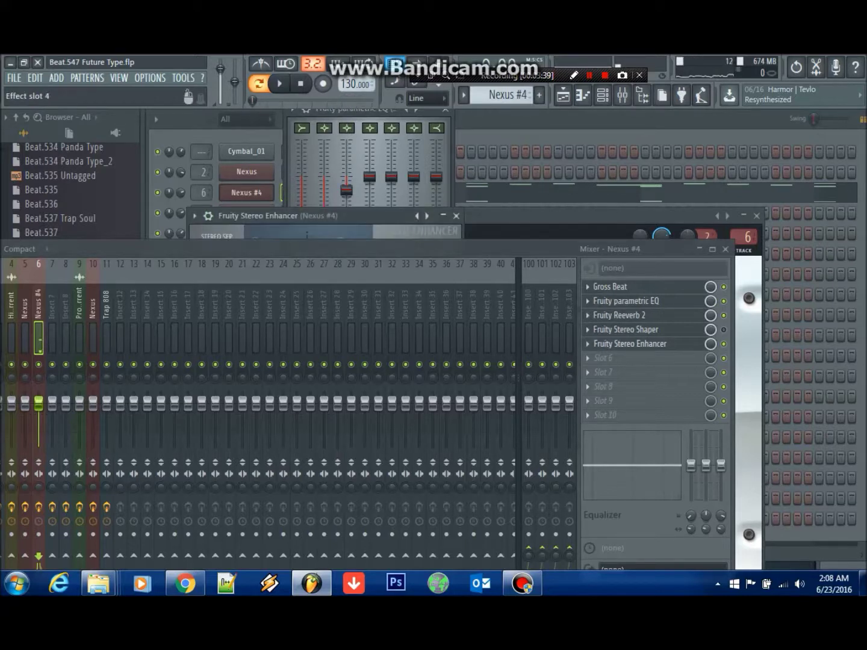
left_click(500, 135)
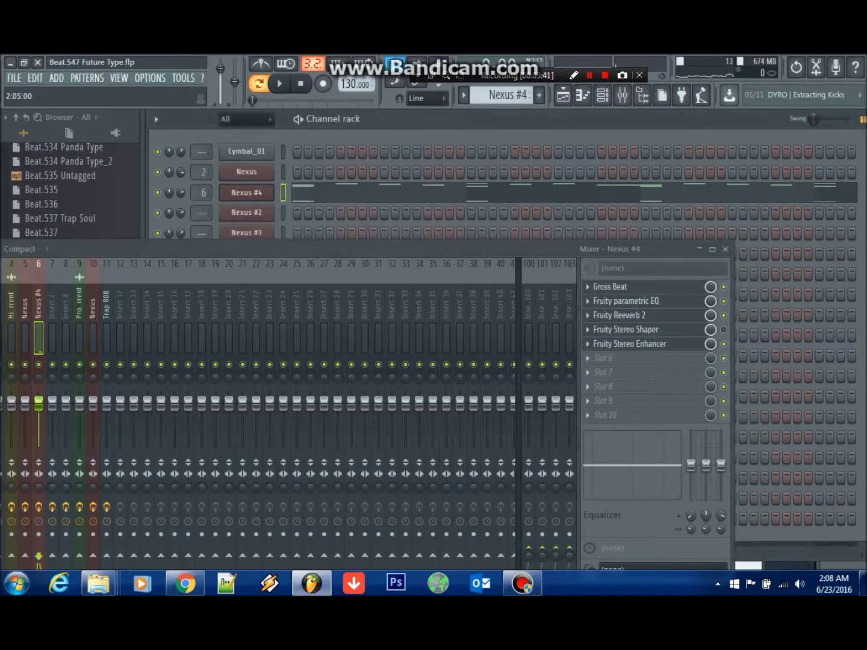
left_click(726, 250)
Switch to the Nexus #2 pattern and audition it
key("Right")
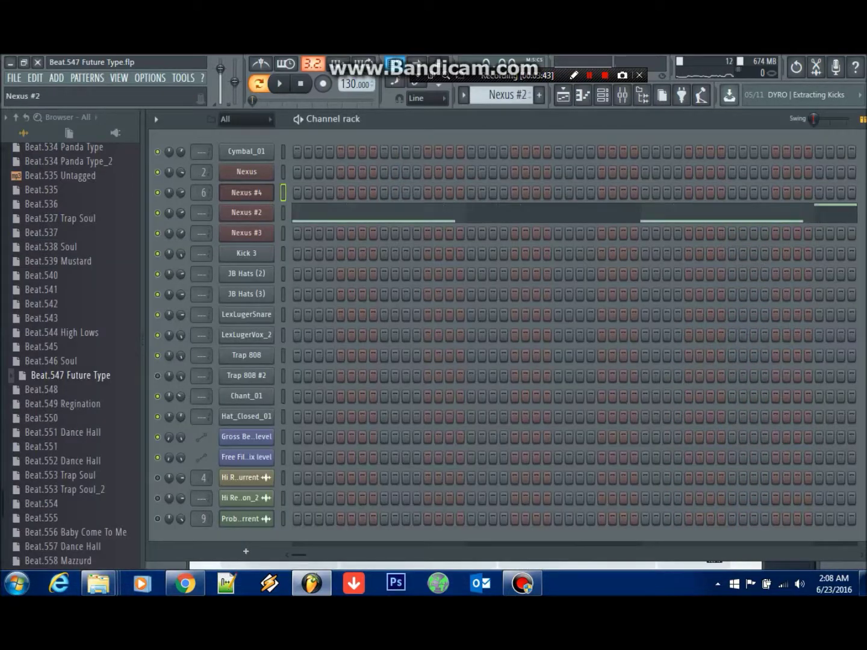
key("space")
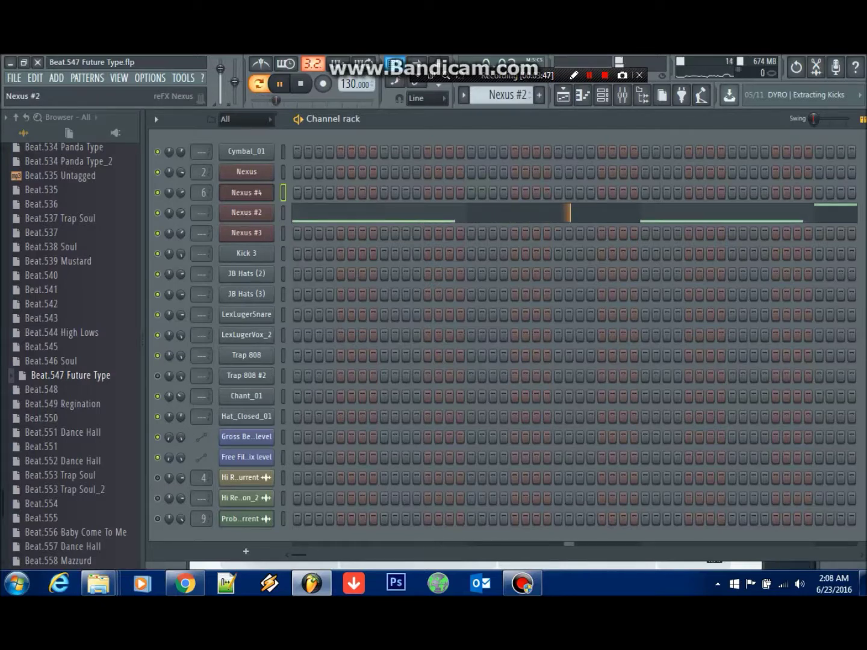
key("space")
Assign the Nexus #2 channel to a free mixer track, load Fruity Reeverb 2 in its first effect slot and play the pattern
left_click(247, 212)
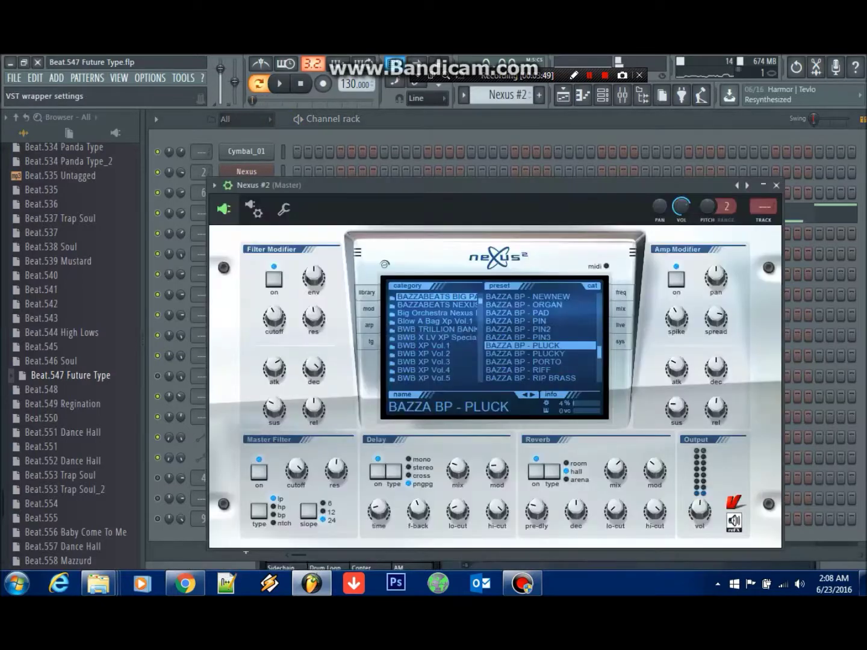
left_click_drag(313, 185, 367, 204)
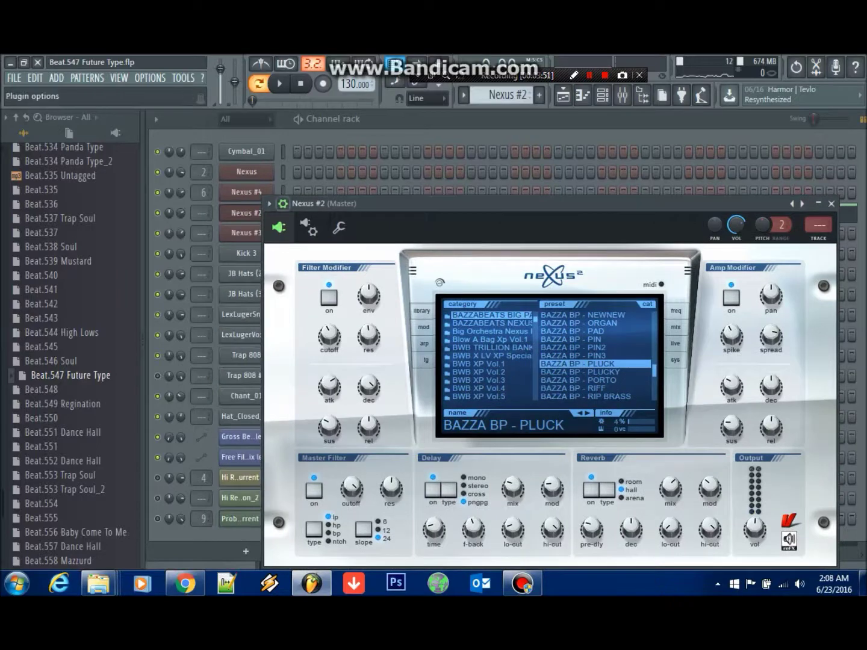
left_click(269, 204)
left_click(481, 247)
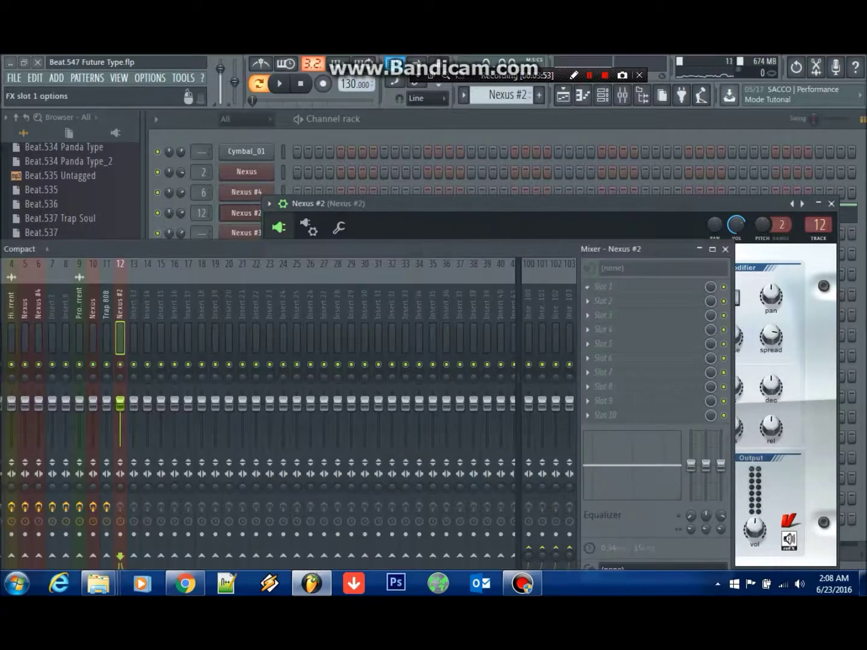
left_click(603, 286)
left_click(578, 369)
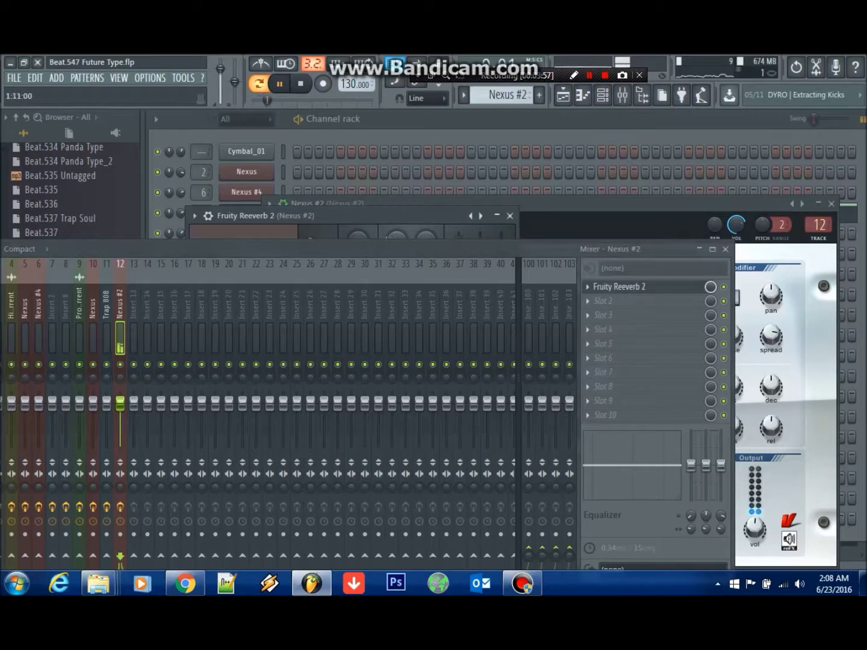
left_click(385, 134)
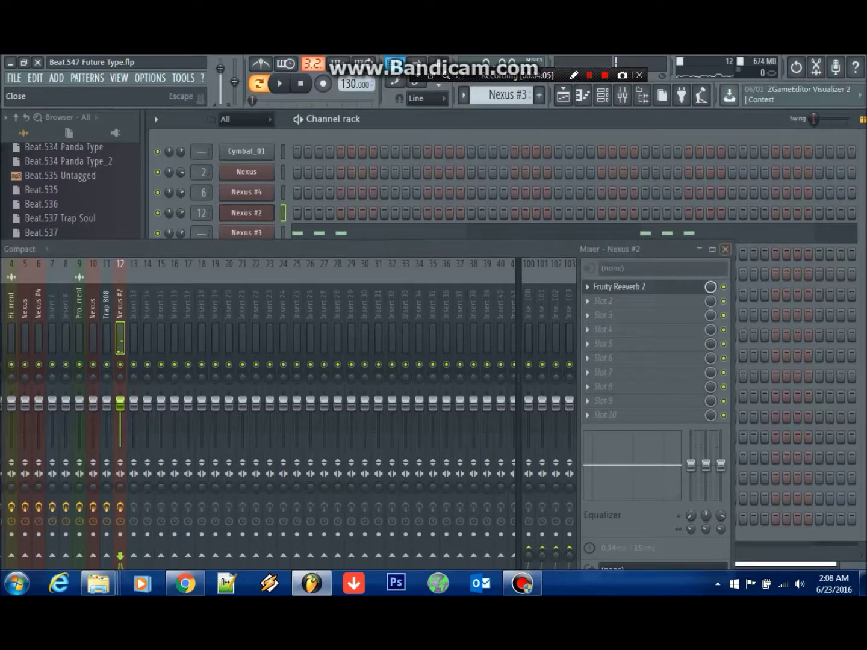
Assign the Nexus #3 channel to a free mixer track and load Fruity Parametric EQ in its first effect slot
left_click(725, 248)
left_click(246, 233)
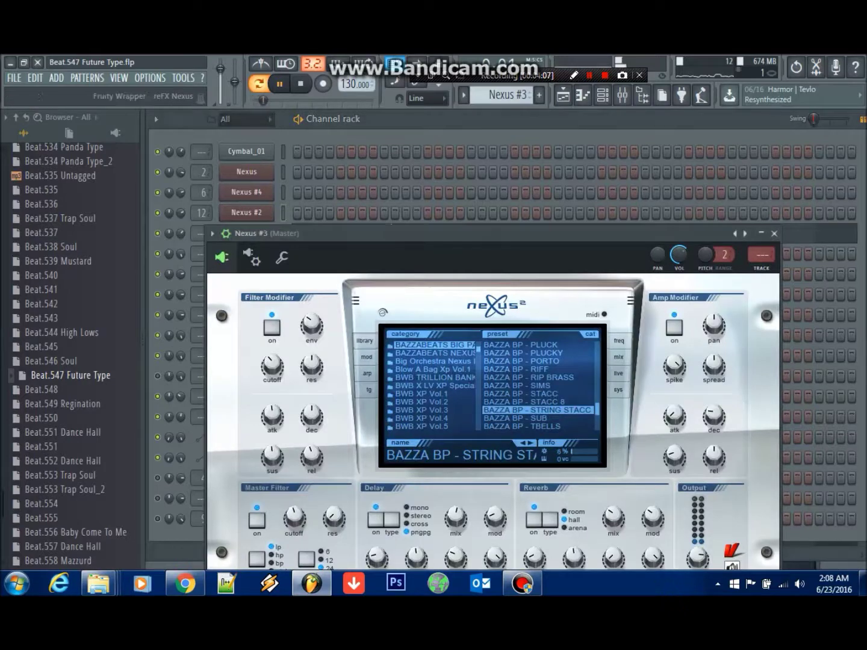
left_click(212, 233)
left_click(422, 277)
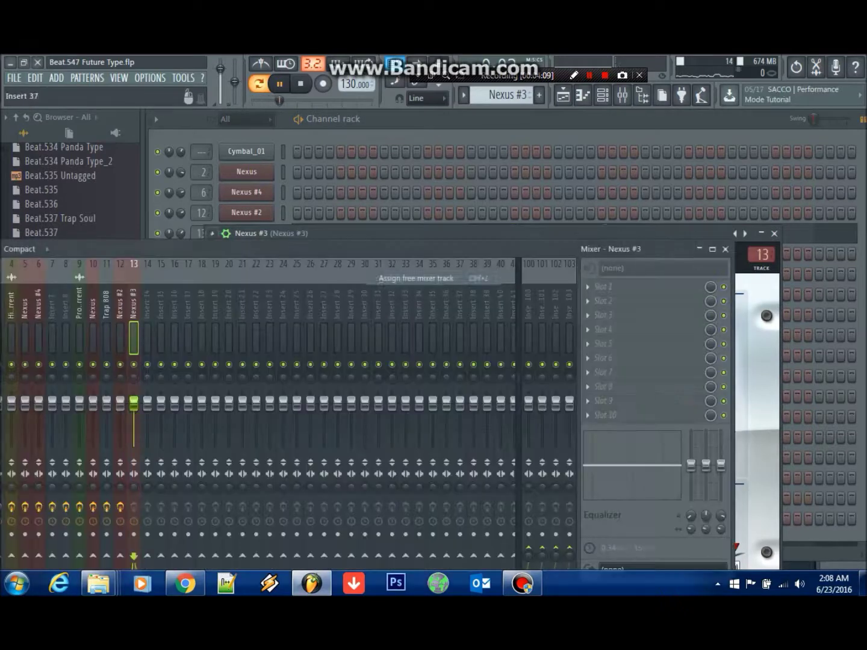
left_click(600, 287)
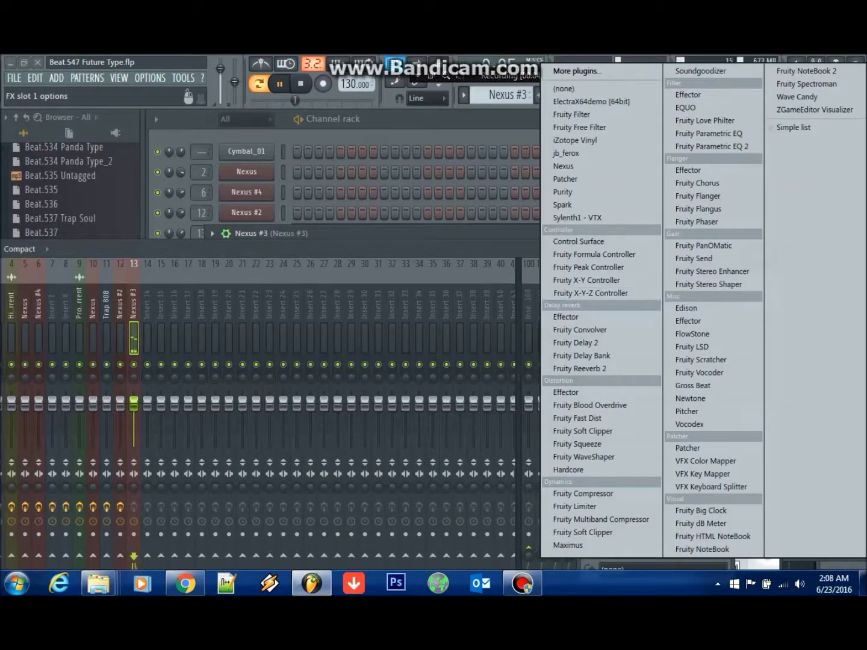
left_click(708, 134)
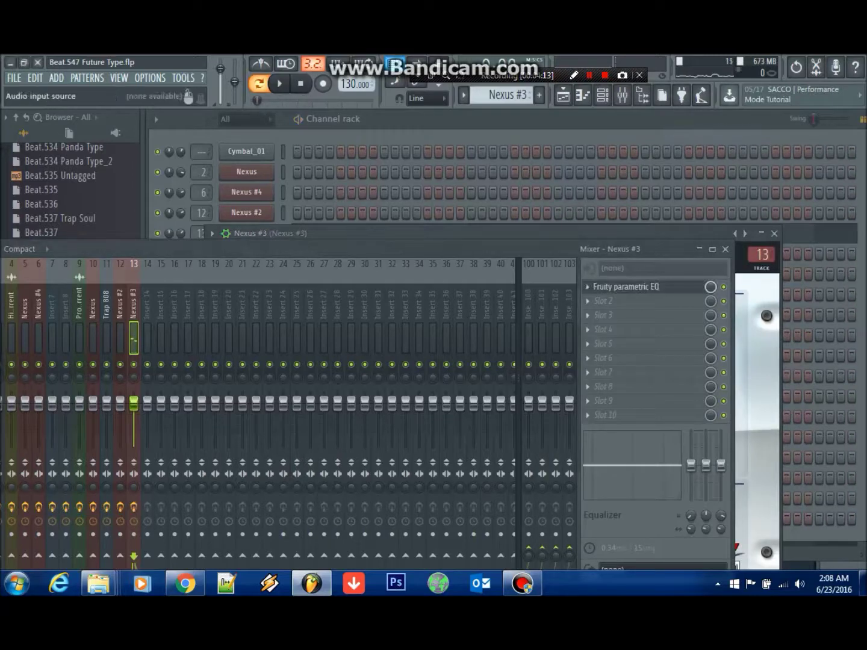
Shape the Nexus #3 EQ during playback: cut 90 Hz fully, lower 250 Hz slightly and boost 8000 Hz slightly
key("space")
left_click_drag(663, 248, 660, 329)
left_click(623, 367)
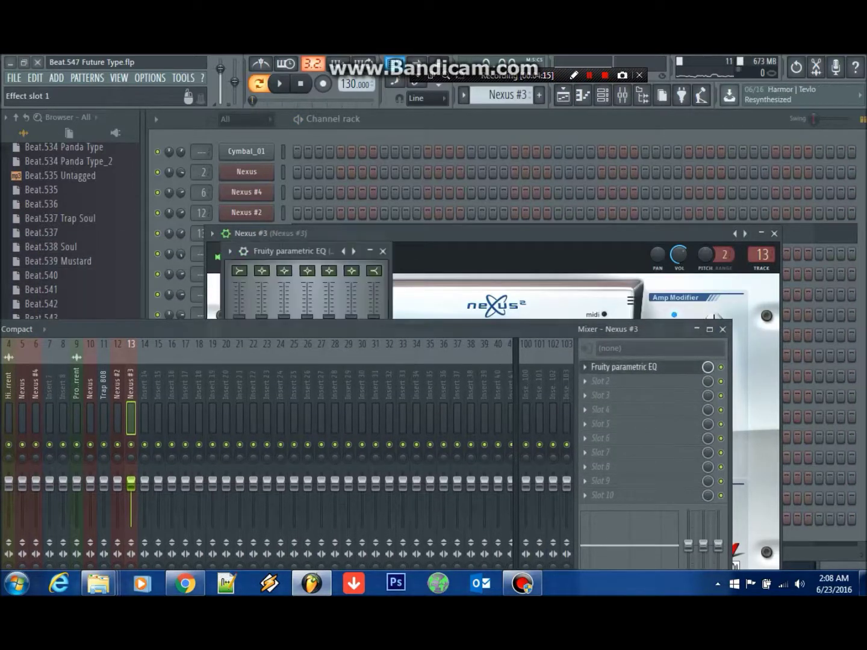
left_click_drag(307, 251, 426, 167)
key("space")
left_click_drag(356, 234, 356, 271)
mouse_move(378, 234)
left_mouse_down()
mouse_move(379, 264)
mouse_move(379, 246)
left_mouse_up()
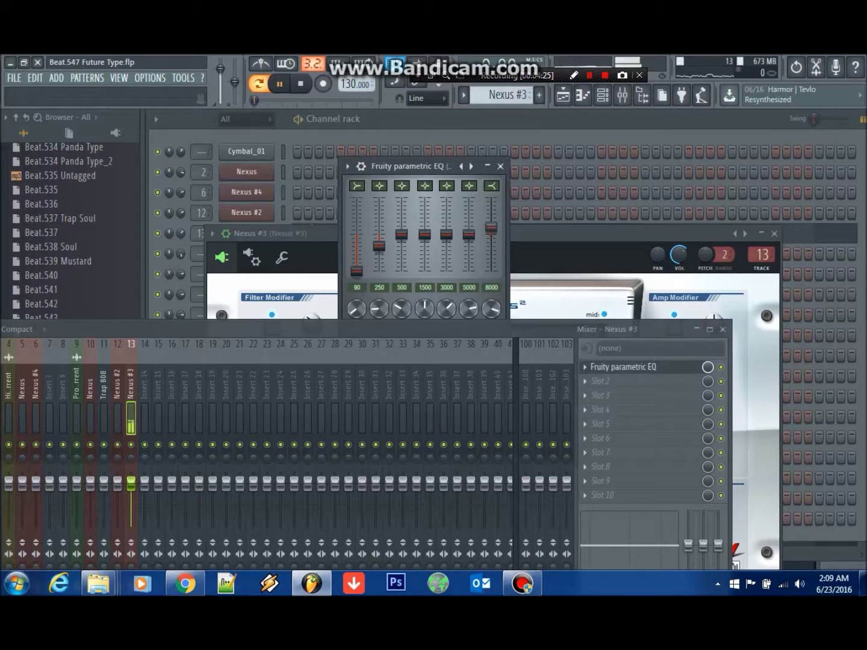
left_click_drag(468, 234, 492, 223)
left_click(546, 222)
key("space")
Examine the Kick 3 channel's sample settings and volume multiplier, and audition the Kick 3 pattern
key("Right")
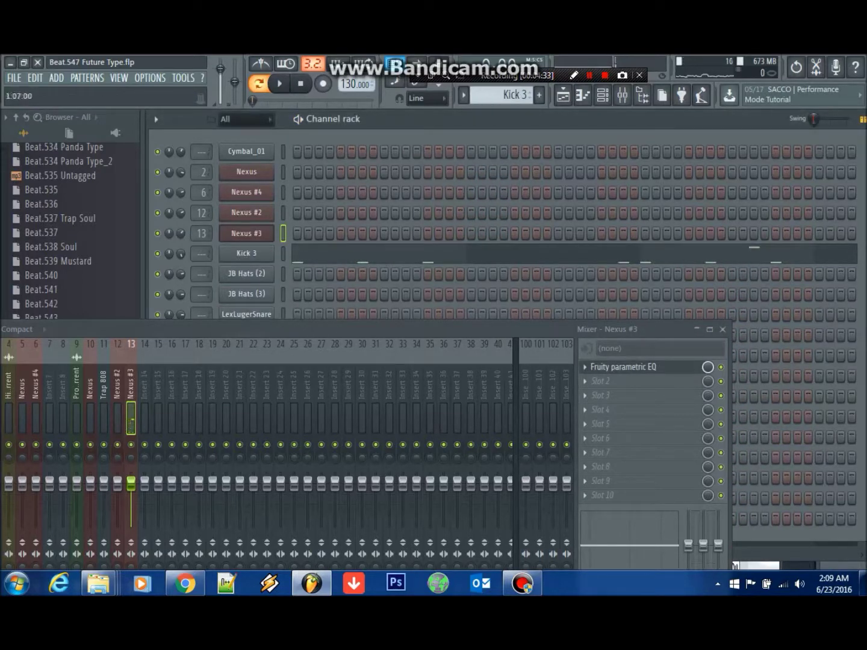
left_click(246, 254)
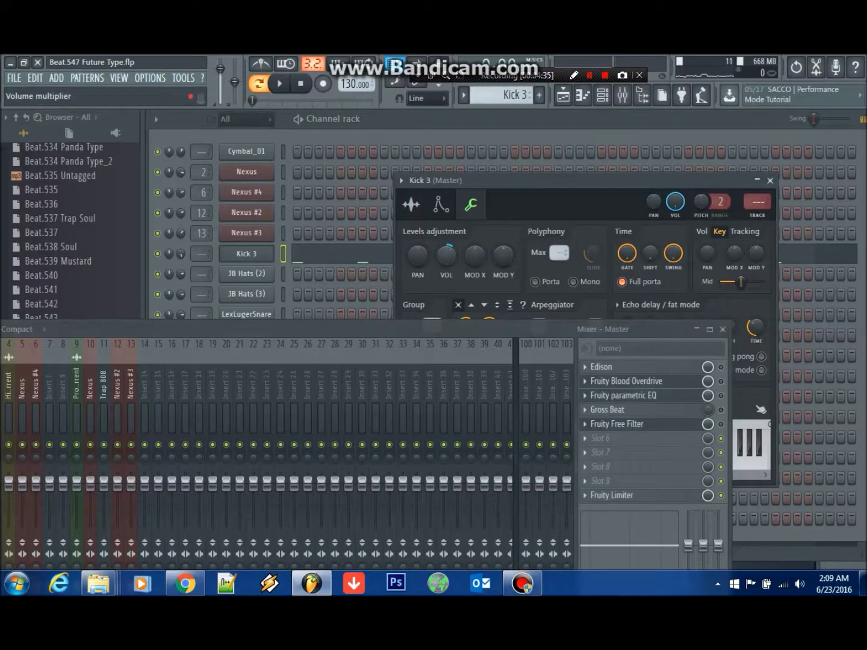
left_click(411, 205)
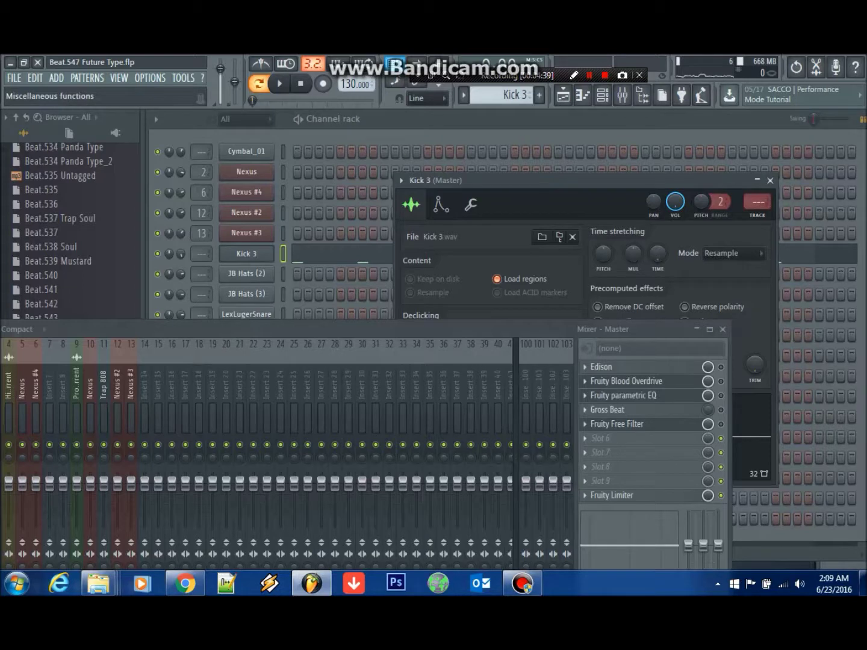
left_click(471, 205)
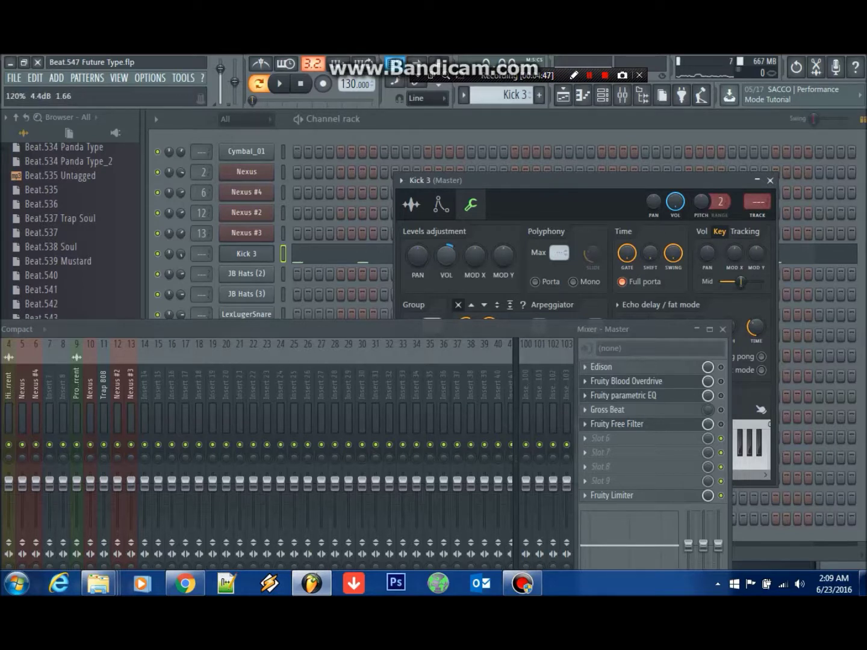
key("space")
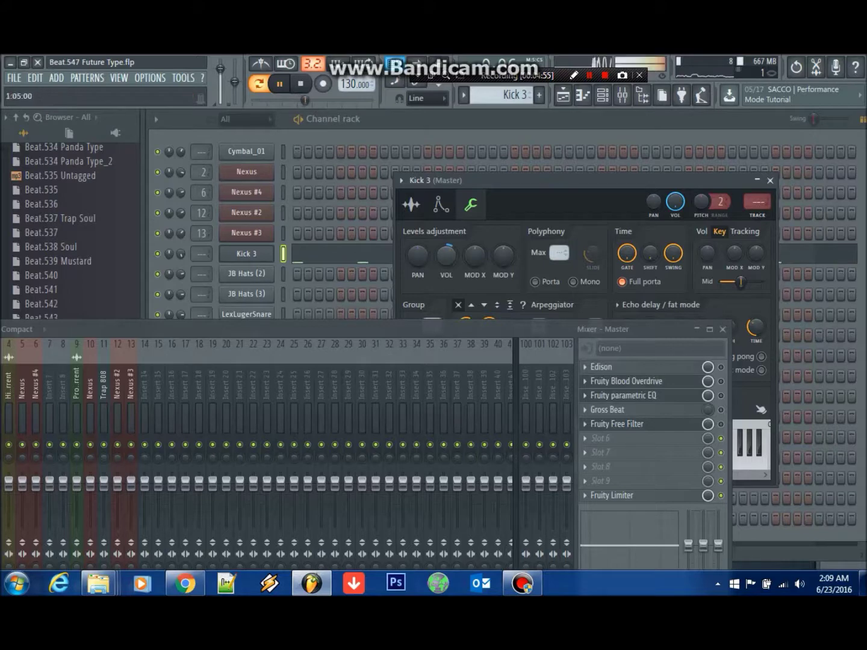
left_click(770, 180)
Audition the JB Hats (2), JB Hats (3) and LexLugerSnare patterns in turn with the mixer hidden
key("KP_Add")
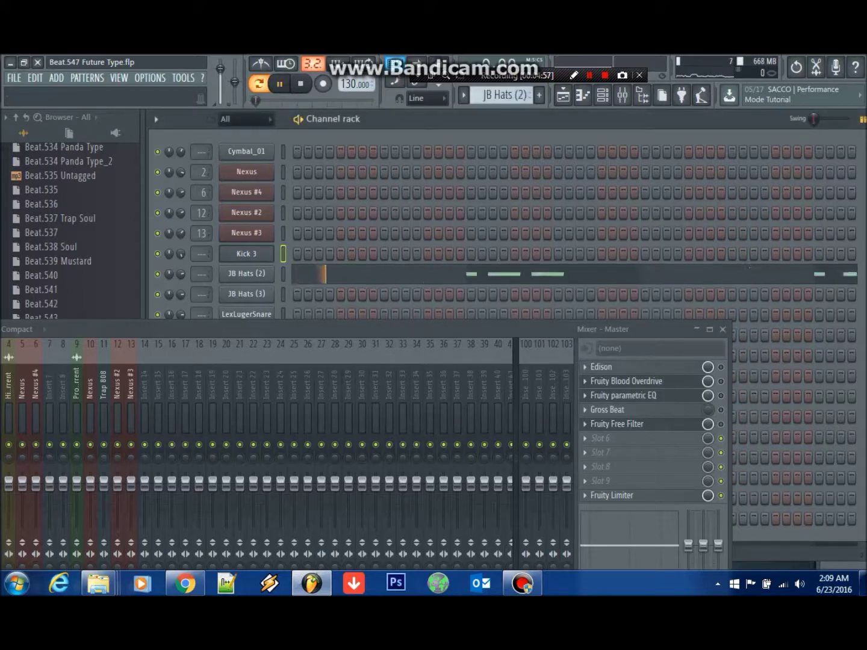
key("F9")
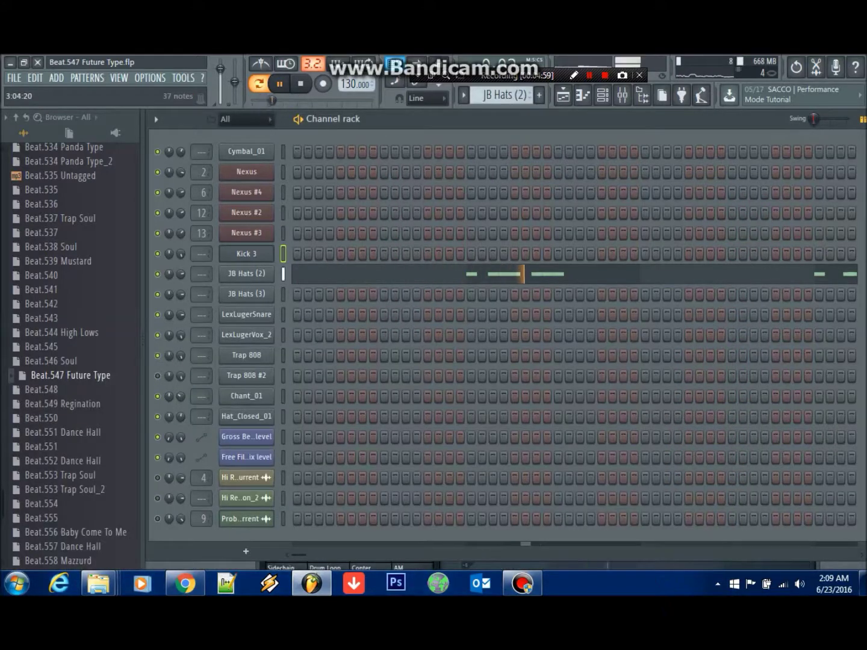
key("KP_Add")
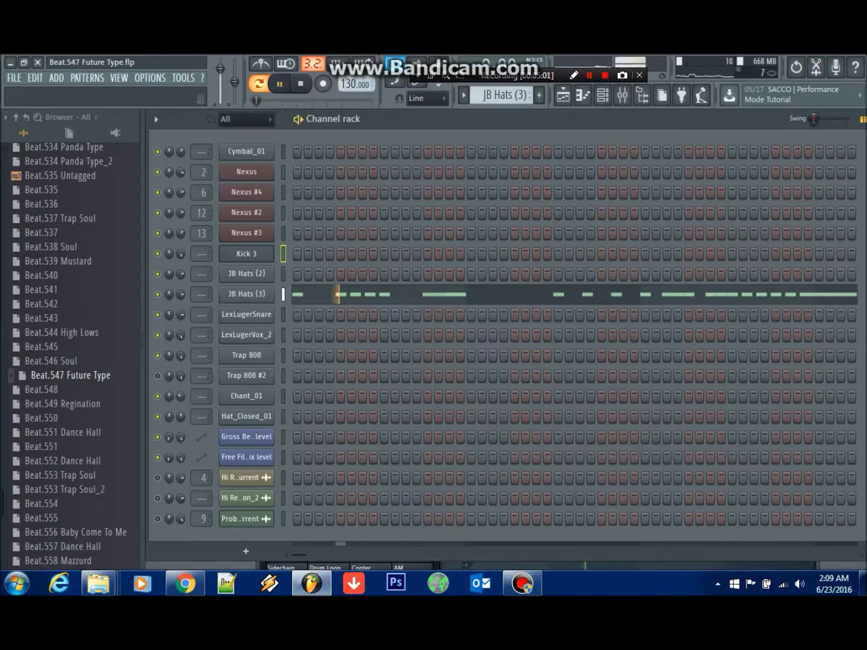
key("space")
key("KP_Add")
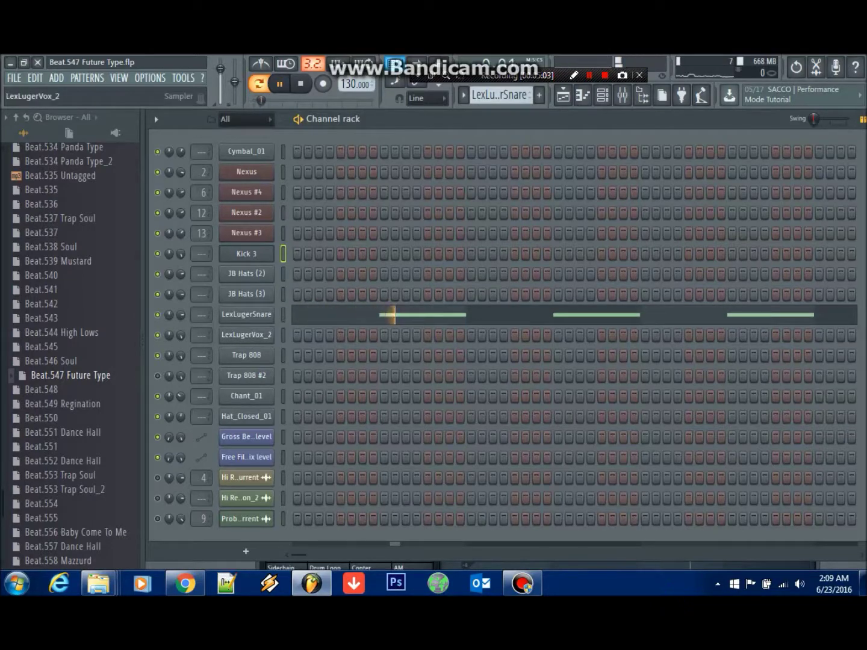
Assign the LexLugerSnare channel to a free mixer track and load Fruity Parametric EQ in its first effect slot
left_click(246, 314)
left_click(365, 239)
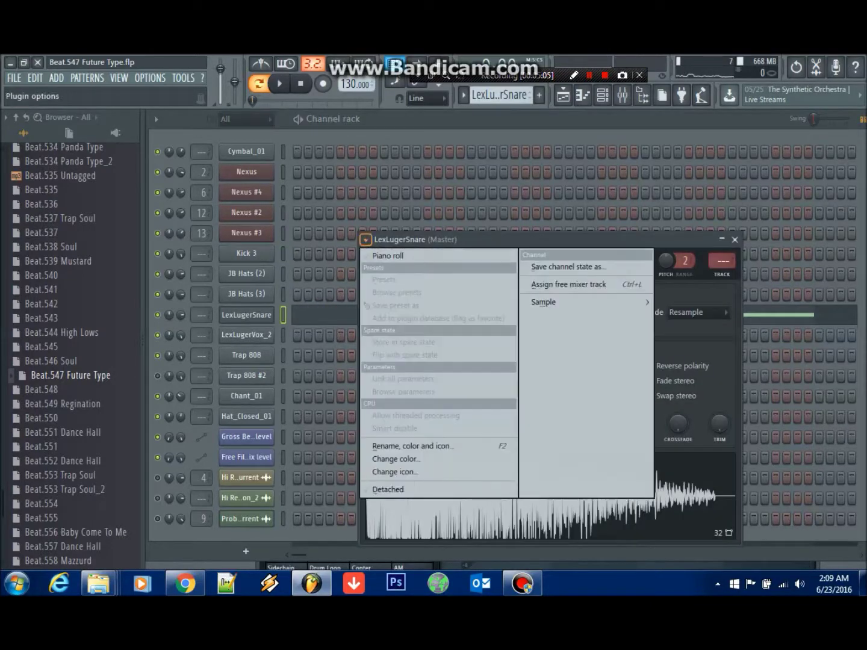
left_click(560, 285)
left_click(600, 366)
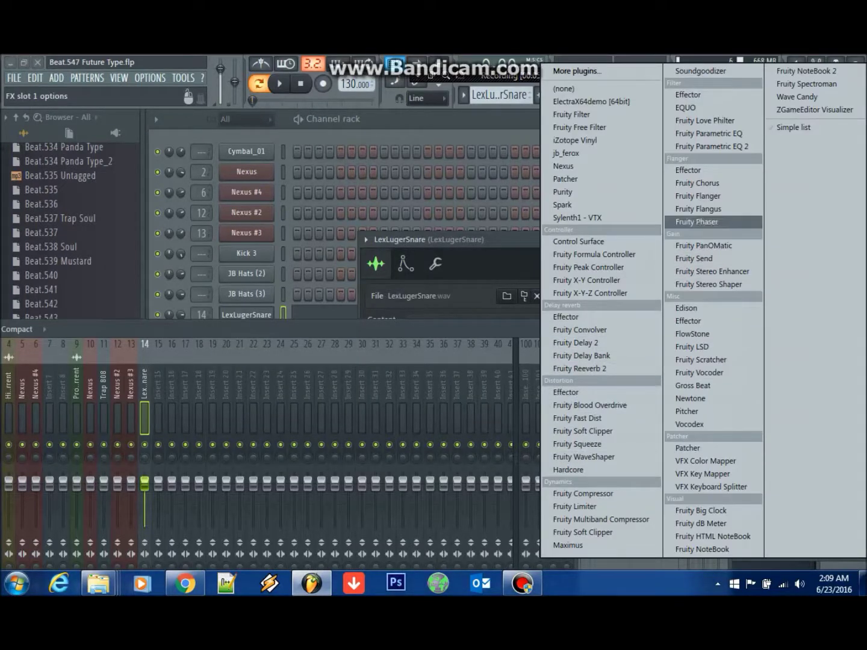
left_click(711, 133)
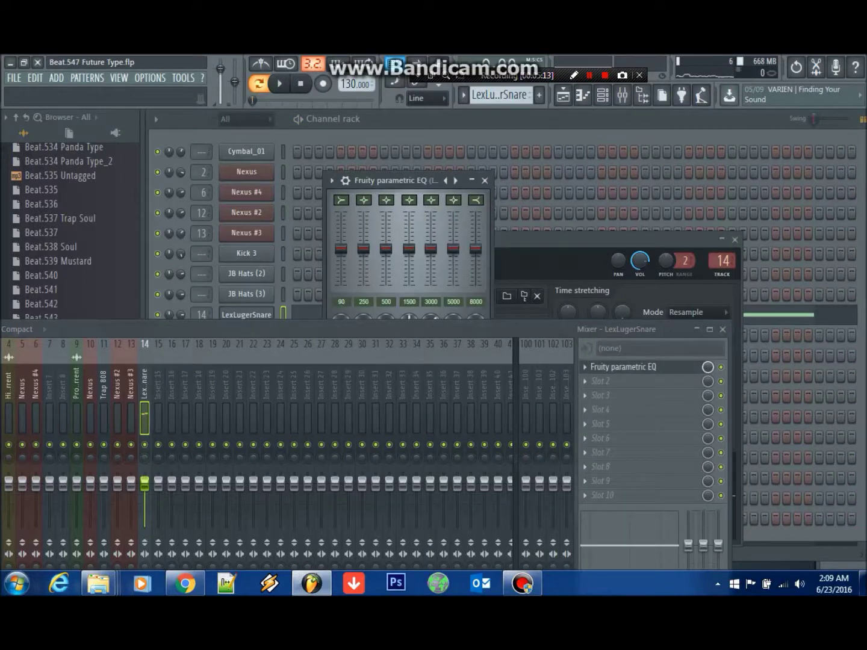
Lower the snare EQ's 8000 Hz band, set 5000 Hz to -5.2 dB and 90 Hz to -11.6 dB during playback, and close the plugin windows
key("space")
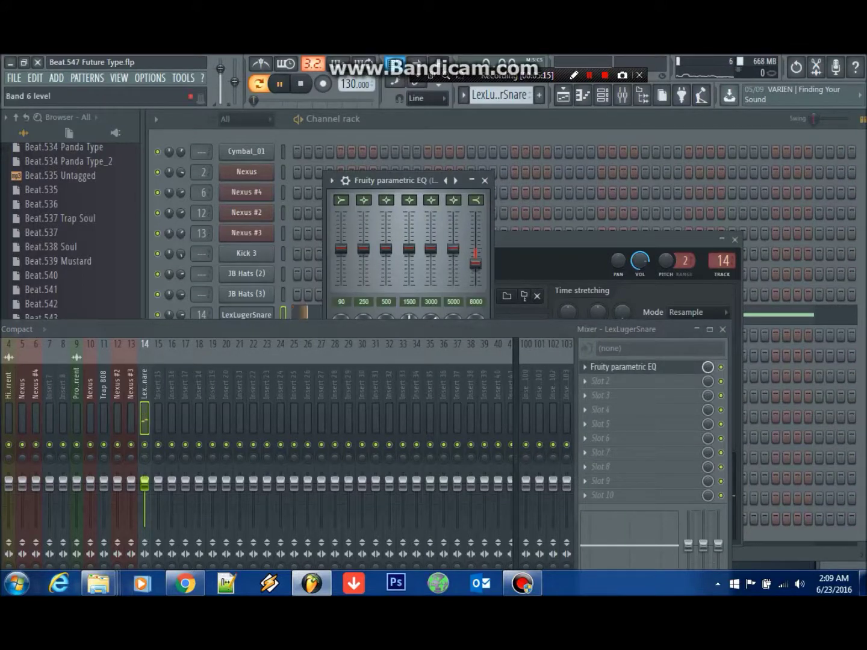
left_click_drag(453, 254, 453, 257)
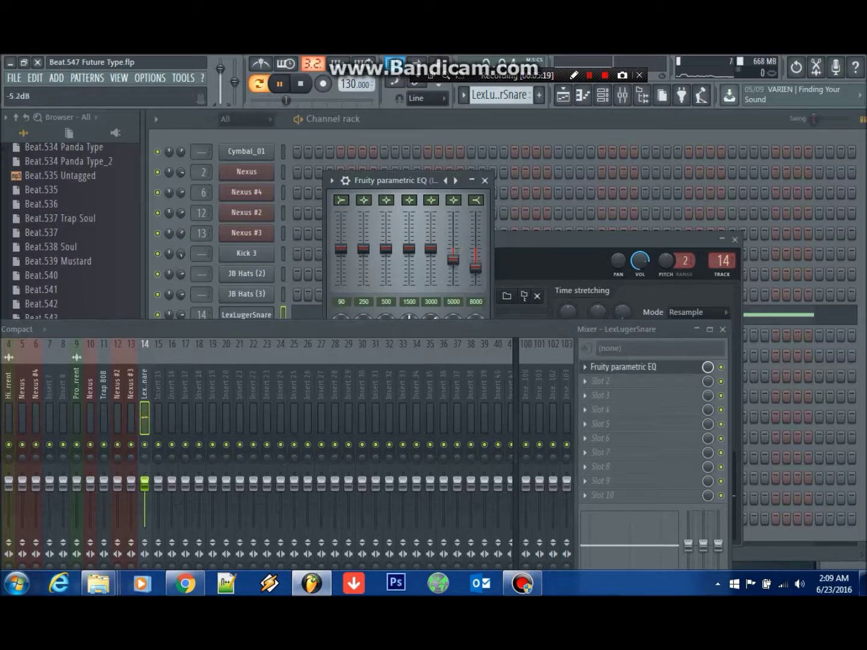
mouse_move(341, 248)
left_mouse_down()
mouse_move(341, 281)
mouse_move(341, 271)
left_mouse_up()
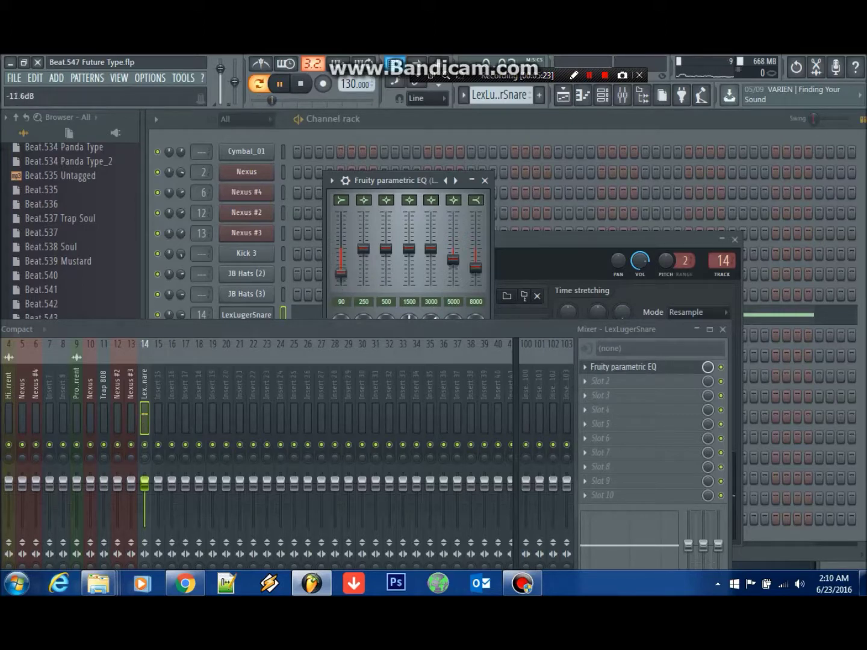
left_click(362, 136)
key("space")
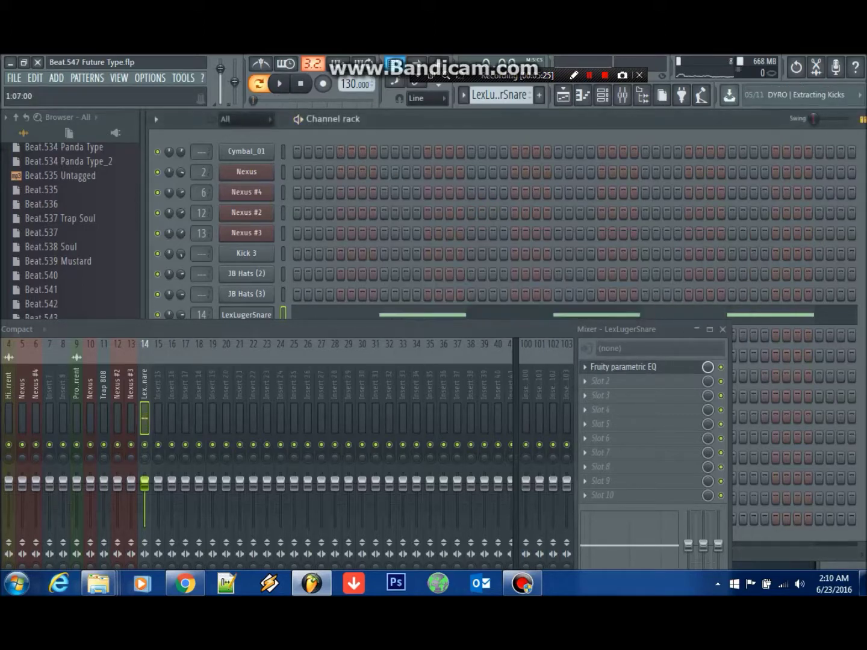
Audition the LexLugerVox_2 and Trap 808 patterns with the mixer hidden
left_click(723, 329)
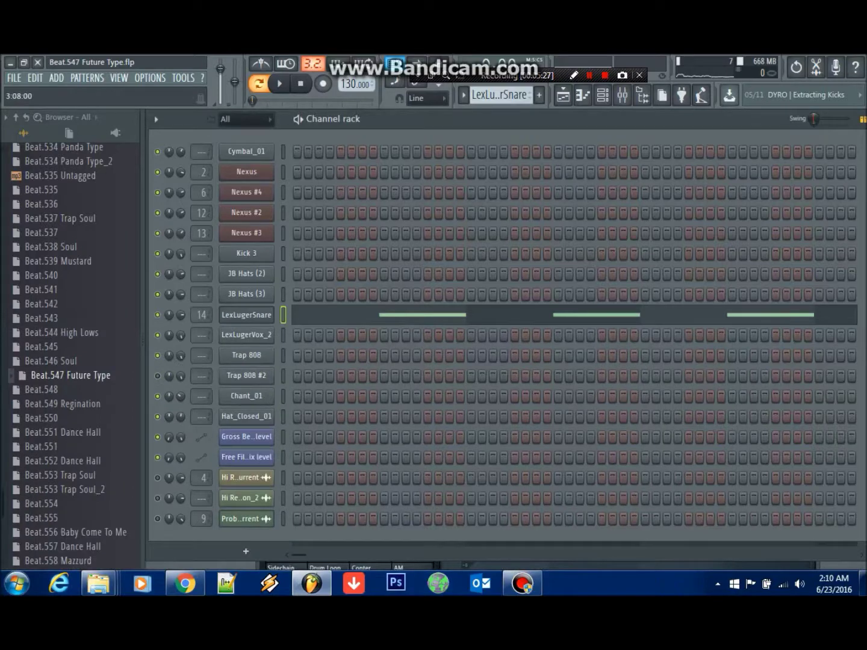
key("KP_Add")
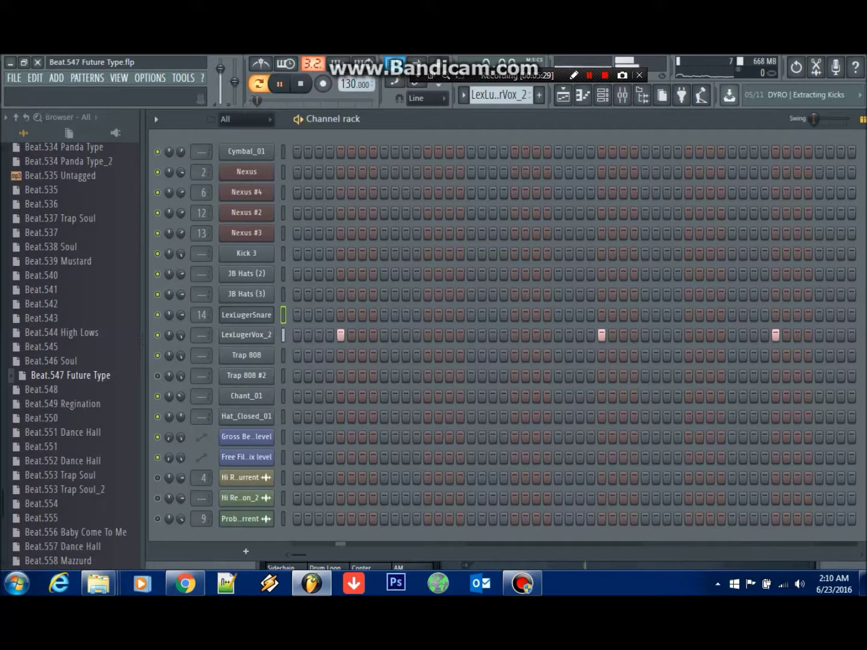
key("KP_Add")
key("space")
key("space")
Assign the Trap 808 channel to a free mixer track and load Fruity Parametric EQ in its first effect slot
left_click(246, 355)
left_click(342, 169)
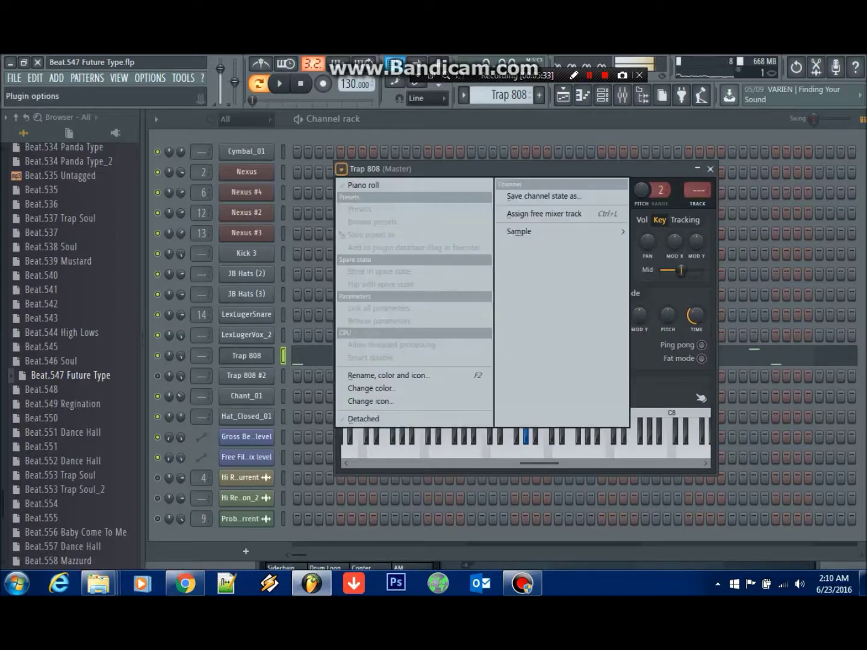
left_click(545, 214)
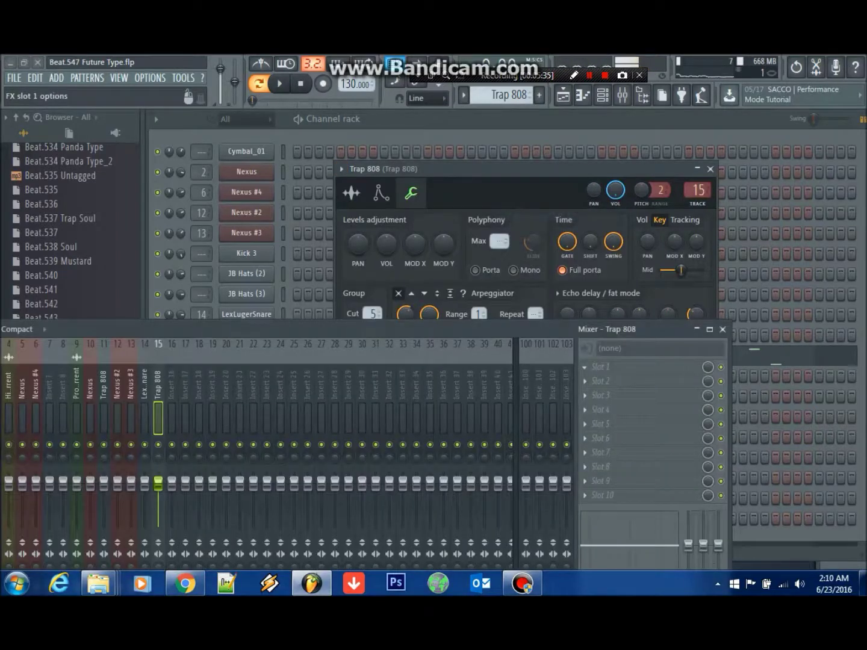
left_click(602, 369)
left_click(712, 133)
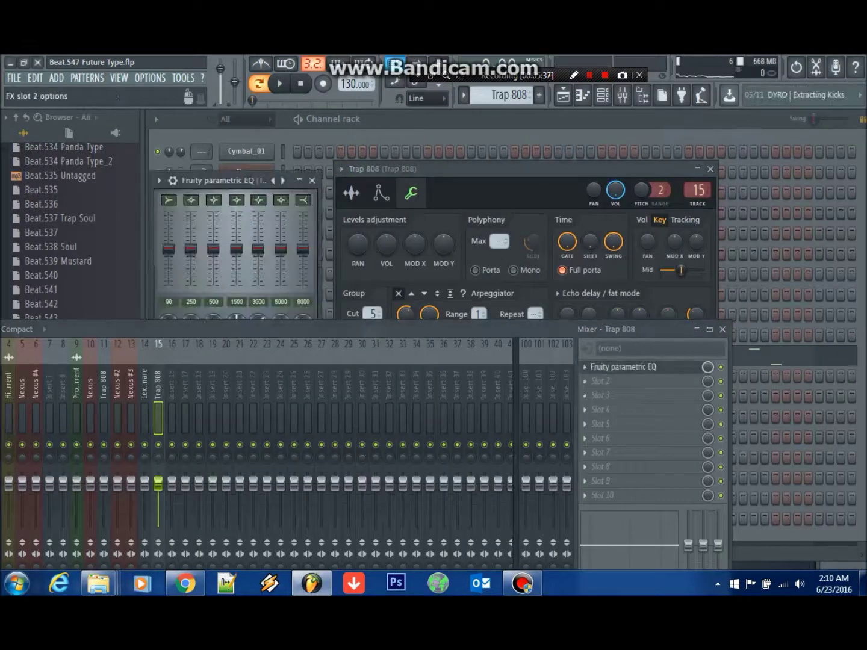
Set the Trap 808 EQ's lowest band to 30 Hz, cut it fully, check it in playback and close the windows
left_click_drag(229, 180, 427, 119)
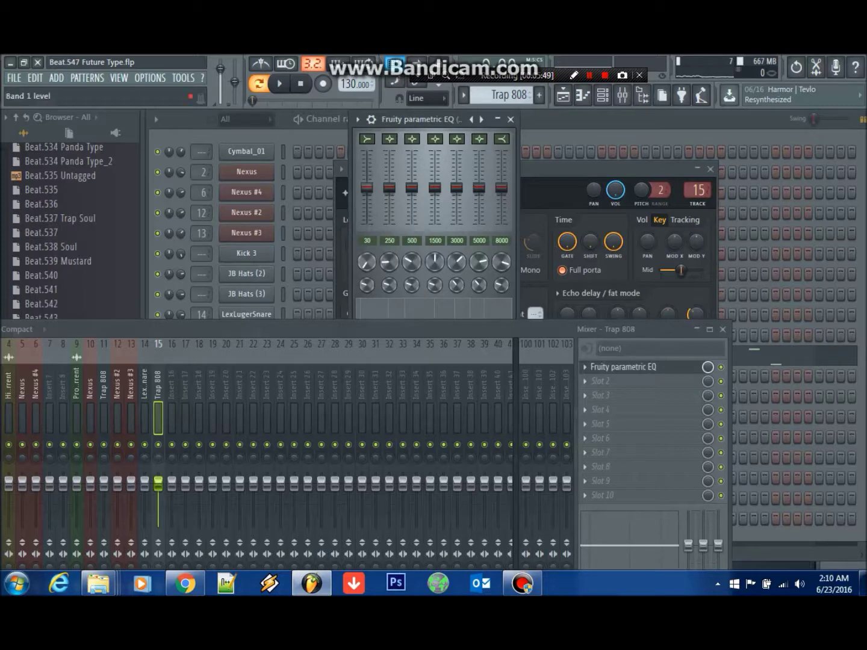
left_click_drag(367, 187, 367, 225)
key("space")
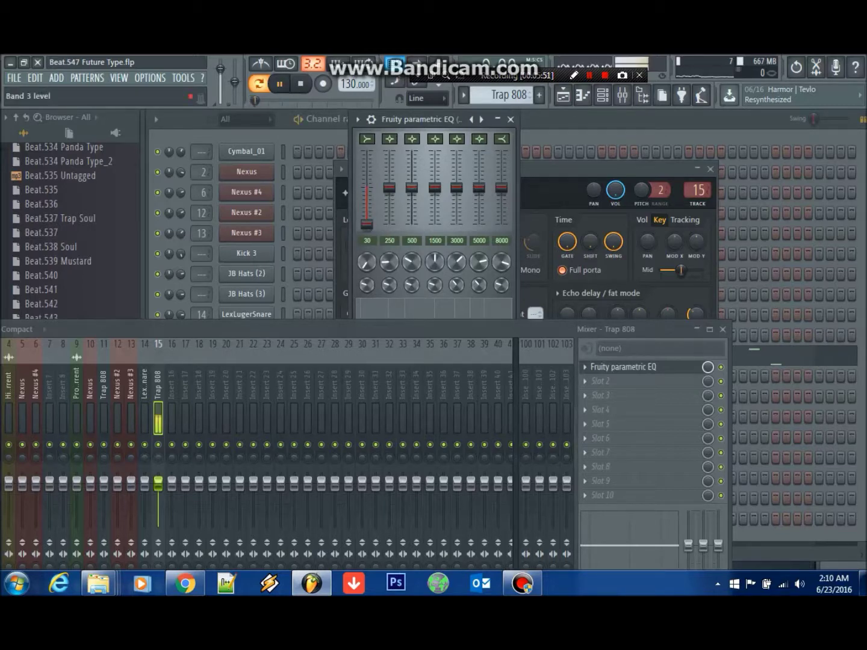
key("F6")
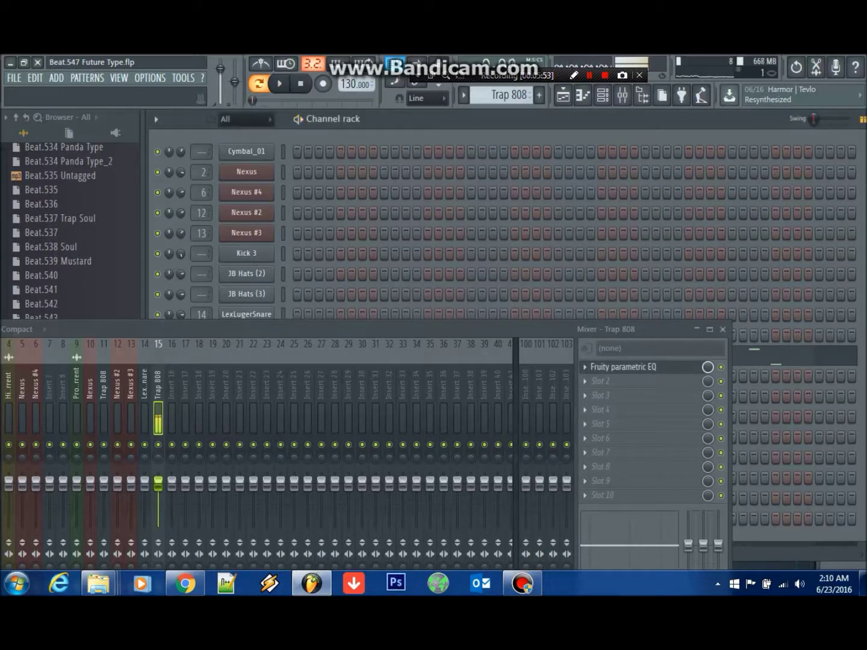
left_click(723, 329)
Advance to the Chant_01 pattern, route its channel to a free mixer track and load Fruity Parametric EQ in the first slot
key("KP_Add")
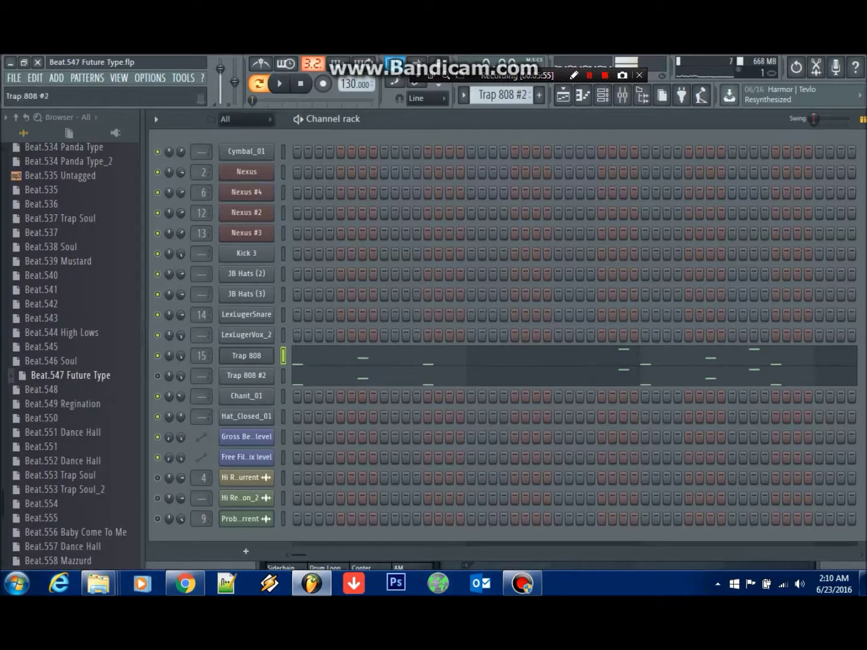
key("KP_Add")
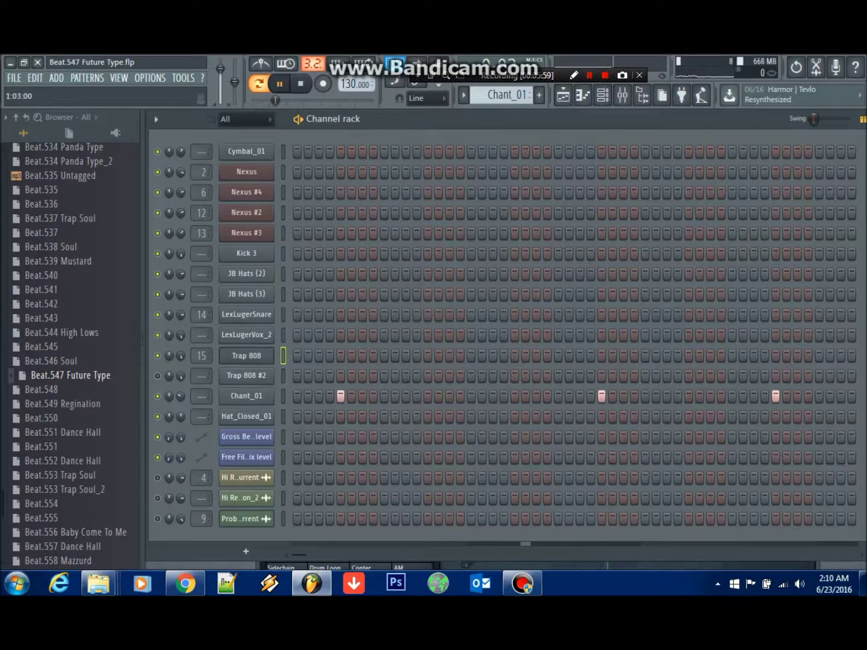
left_click(246, 396)
left_click(247, 269)
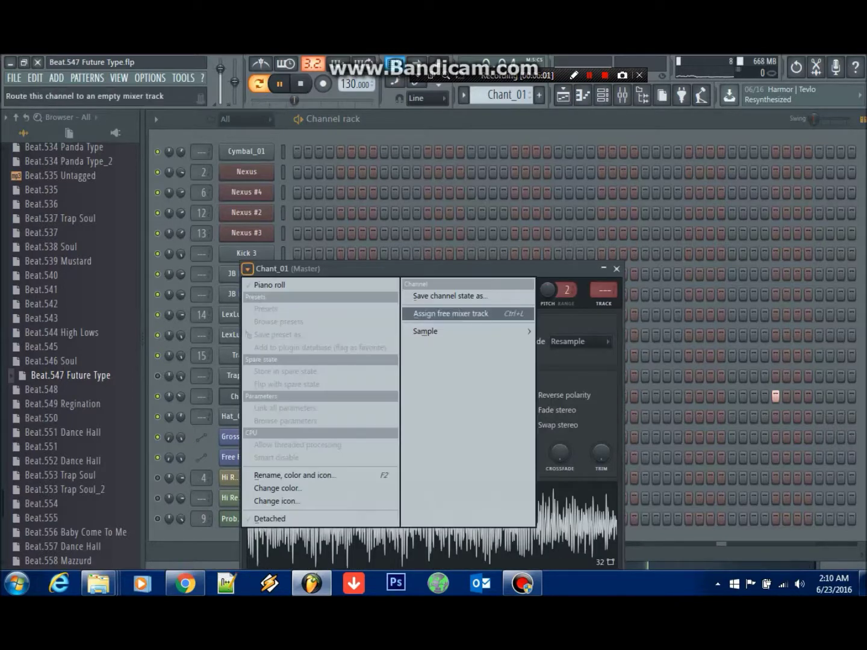
left_click(450, 314)
left_click(609, 361)
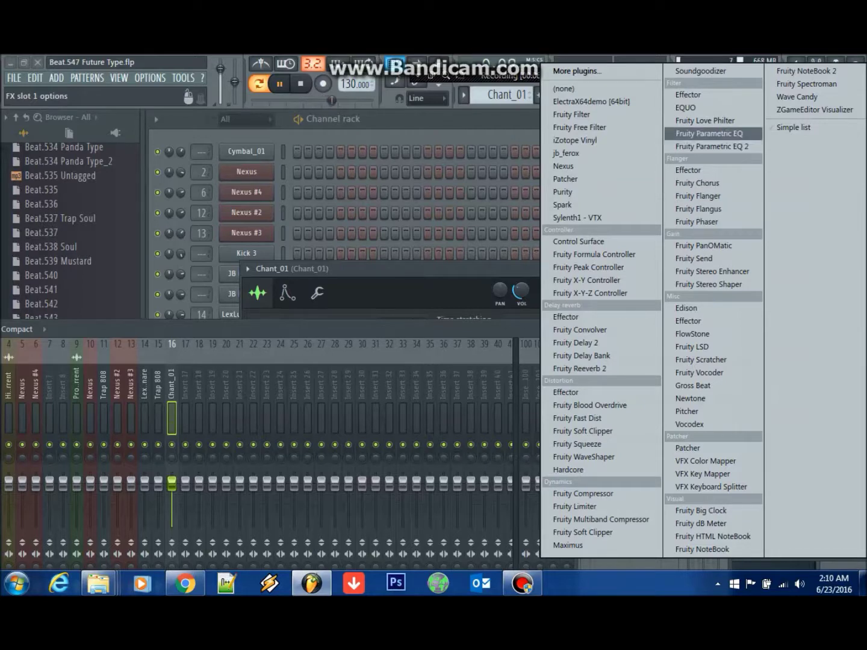
left_click(710, 133)
Cut the chant EQ's 90 Hz band fully, lower 250 Hz, slightly raise 3000 to 8000 Hz, and close the EQ and mixer
left_click_drag(315, 284, 293, 276)
left_click_drag(203, 283, 226, 291)
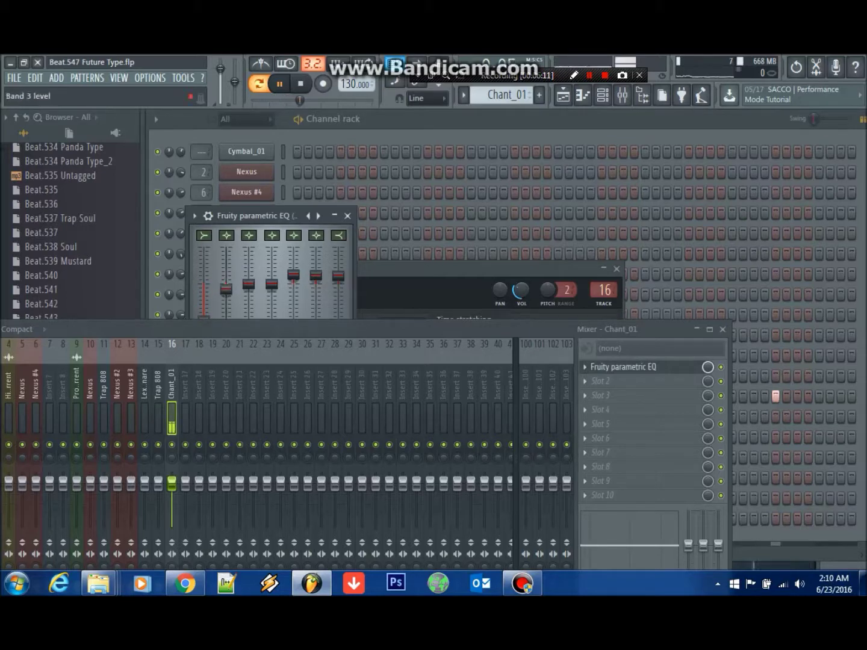
left_click(342, 182)
key("space")
key("F9")
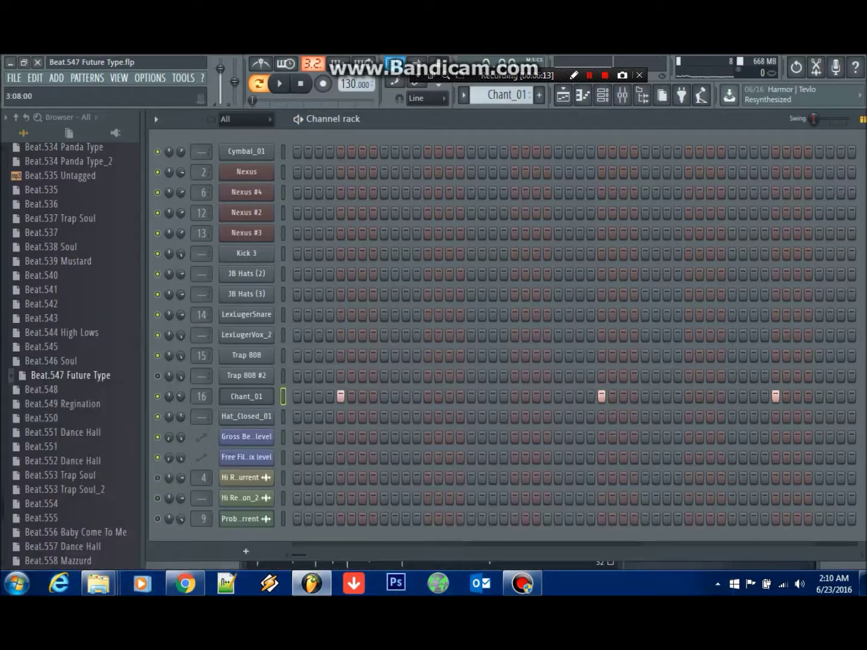
Audition the Hat_Closed_01 pattern, then switch to song mode and play the Playlist arrangement from bar 17
key("Right")
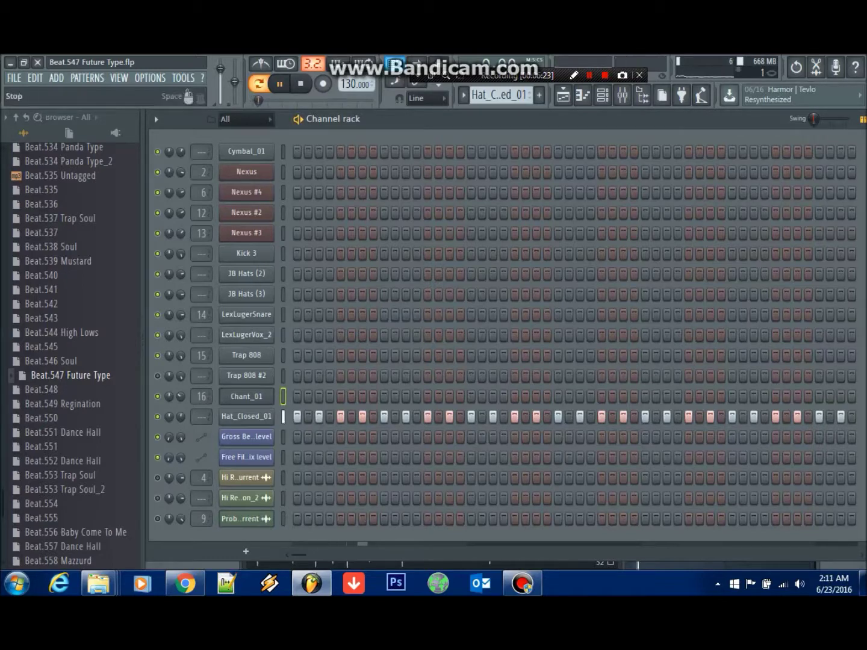
left_click(259, 84)
left_click(280, 83)
left_click(120, 79)
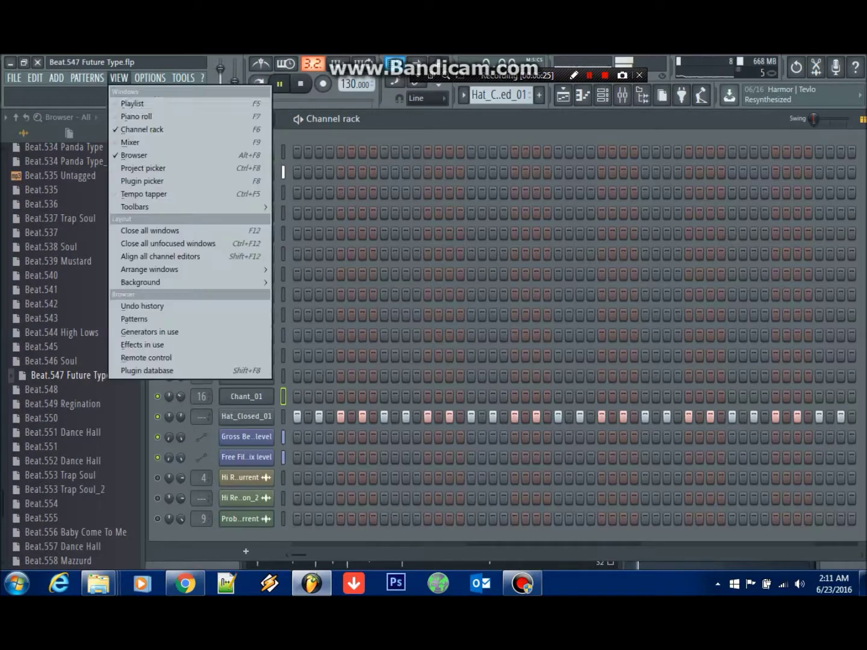
left_click(132, 104)
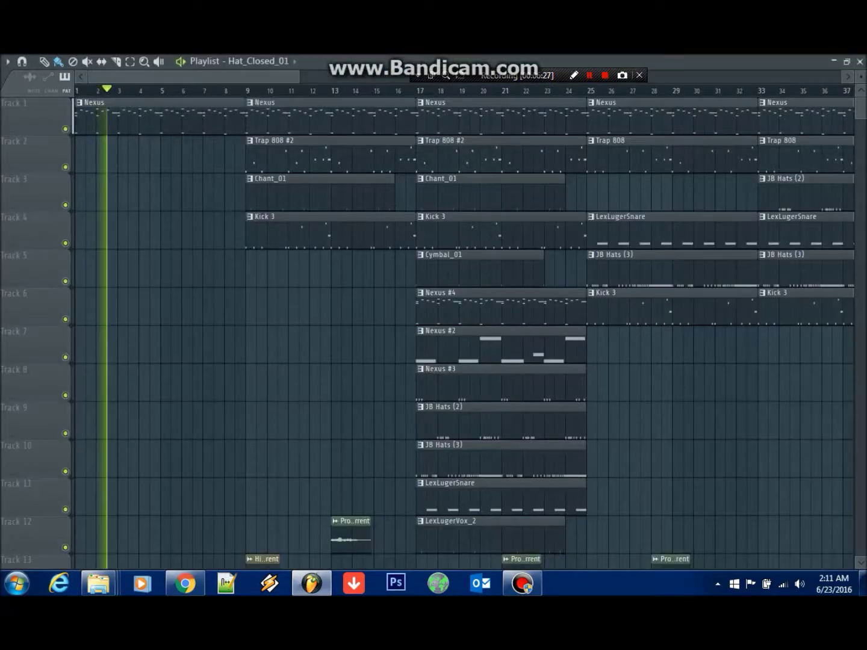
left_click(417, 90)
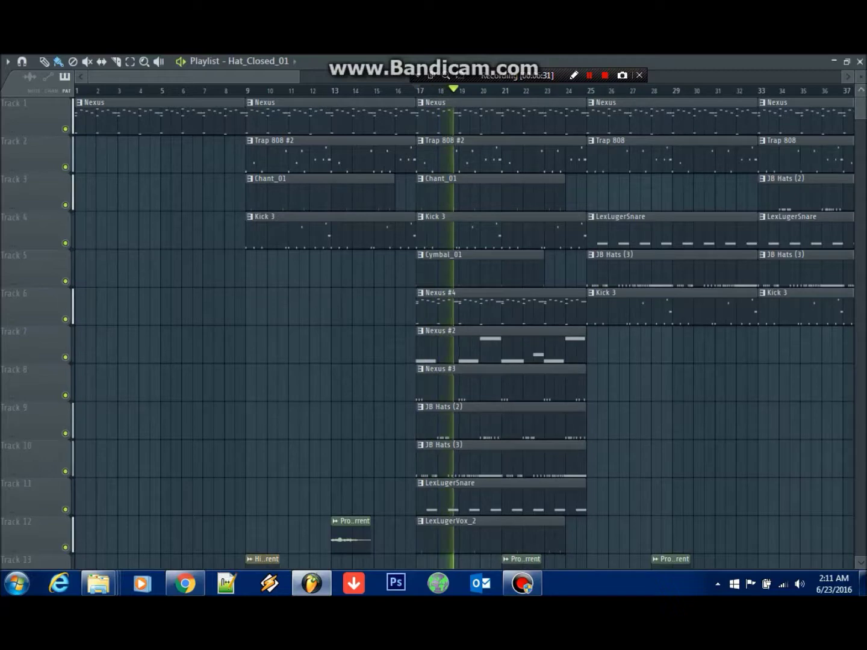
key("space")
left_click(860, 62)
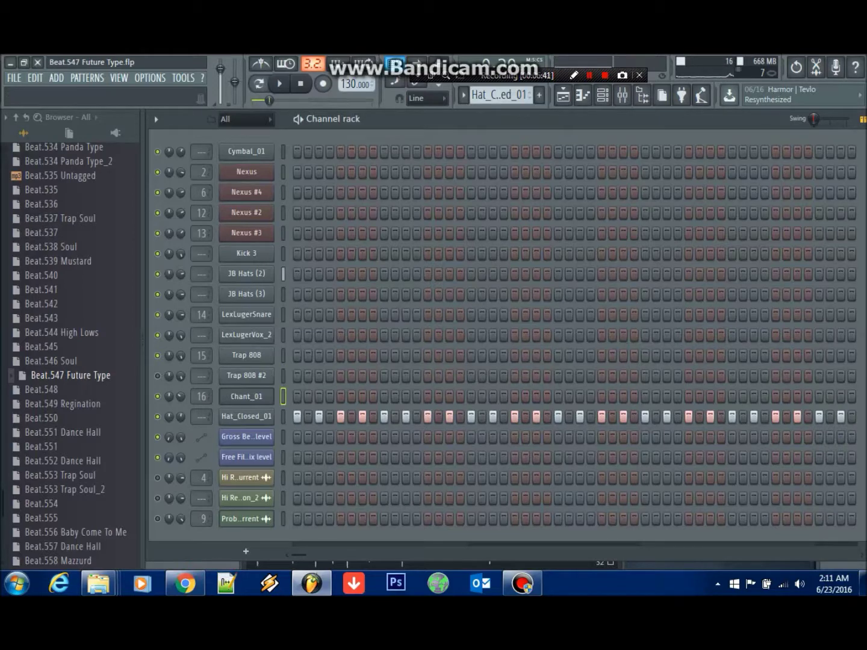
Show the mixer, reposition it so its full height is visible, and select the Master track
left_click(119, 78)
left_click(123, 141)
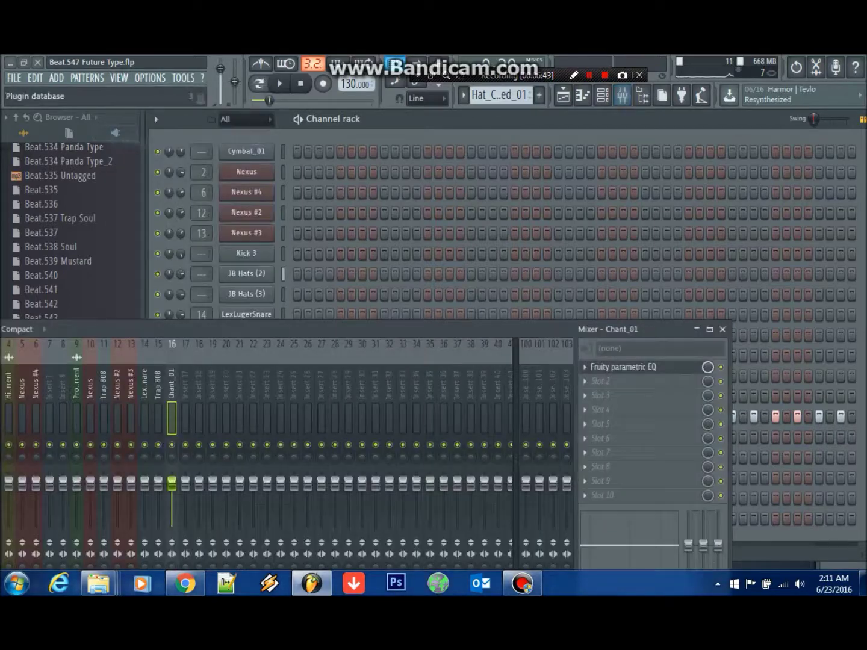
left_click_drag(240, 330, 457, 184)
left_click_drag(362, 176, 222, 163)
left_click(156, 240)
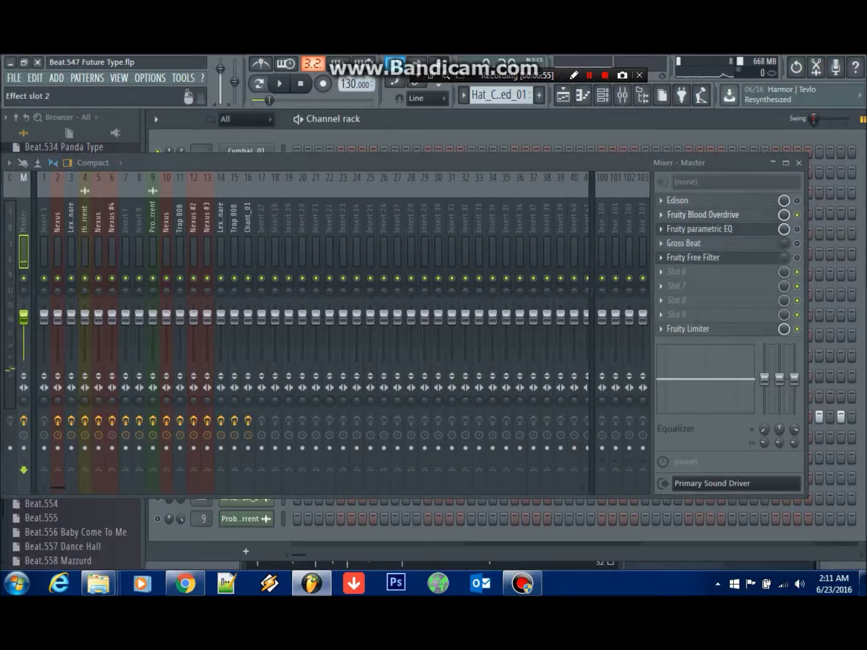
Open the Master's Fruity Blood Overdrive during song playback and move the mixer clear of its controls
key("space")
left_click(703, 215)
left_click(704, 215)
left_click(704, 215)
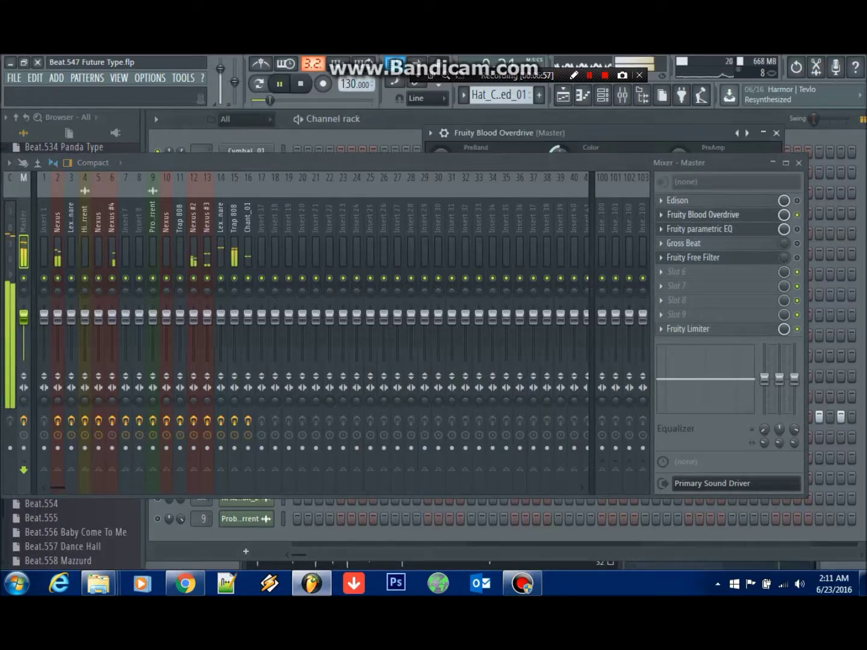
left_click_drag(578, 162, 559, 208)
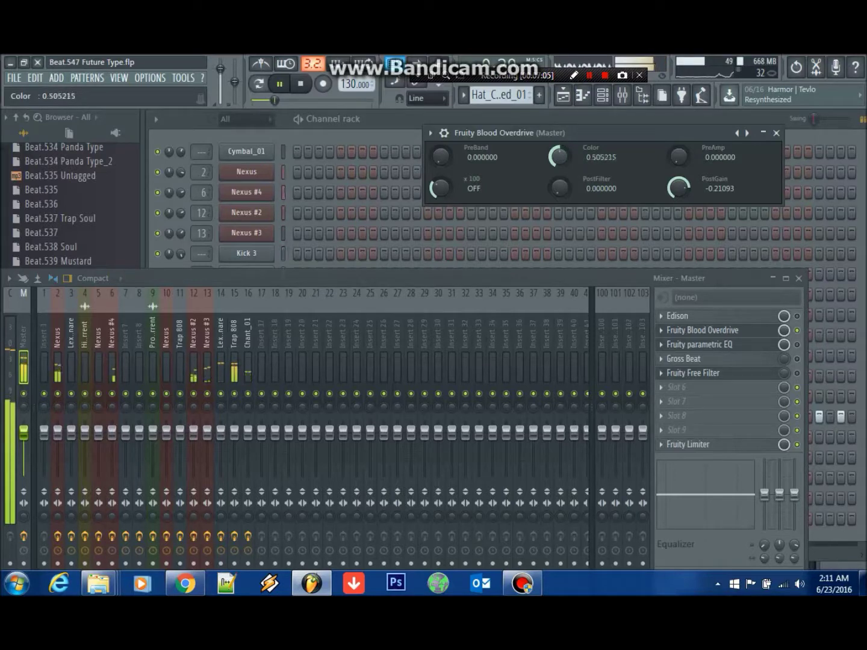
Set the Master Blood Overdrive's PostGain to -0.21353, comparing levels in playback
key("space")
left_click_drag(678, 188, 679, 185)
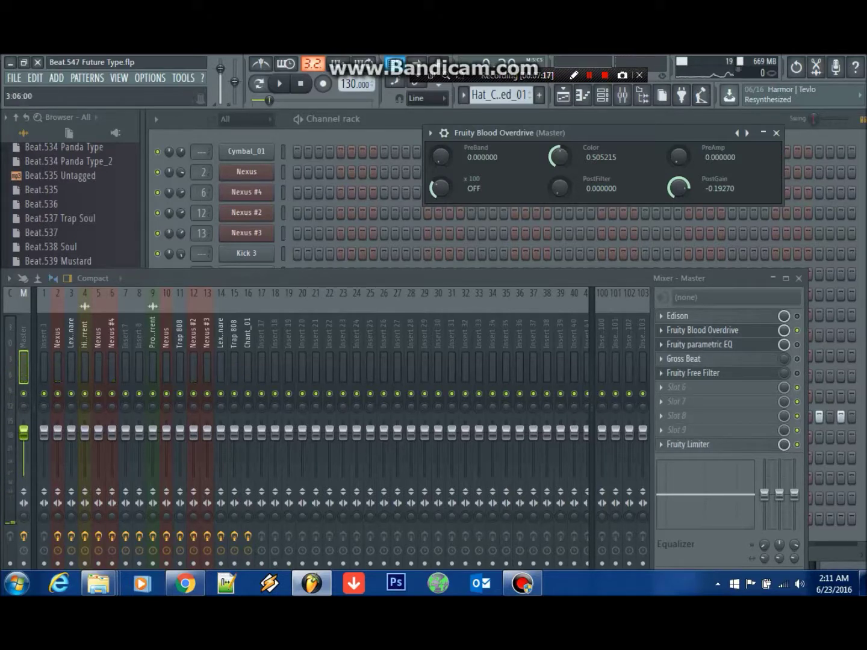
key("space")
left_click_drag(678, 187, 679, 188)
key("space")
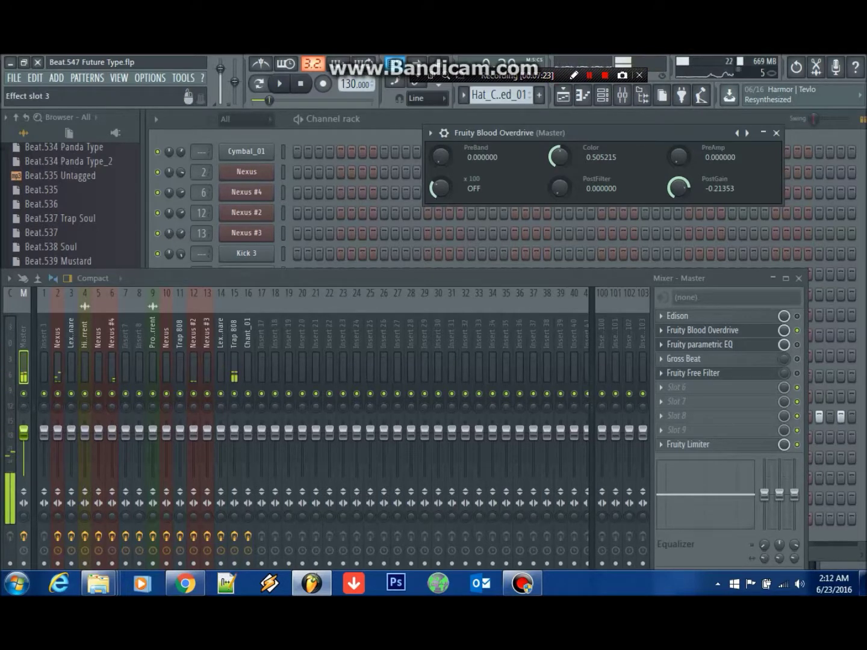
Enable the Master's Fruity Parametric EQ and slightly raise its 3000 Hz and 8000 Hz bands during playback
left_click(698, 344)
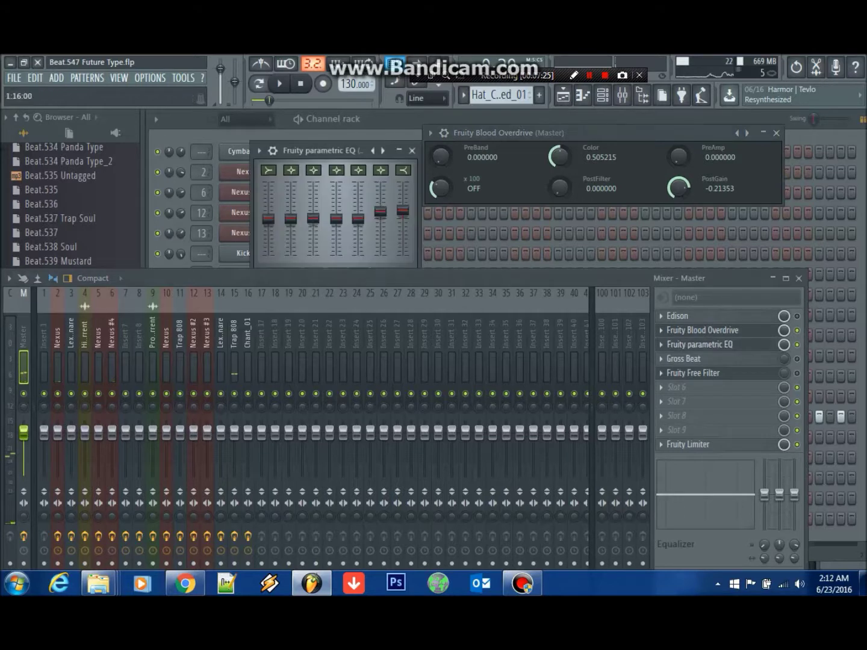
key("space")
left_click_drag(381, 211, 402, 210)
key("space")
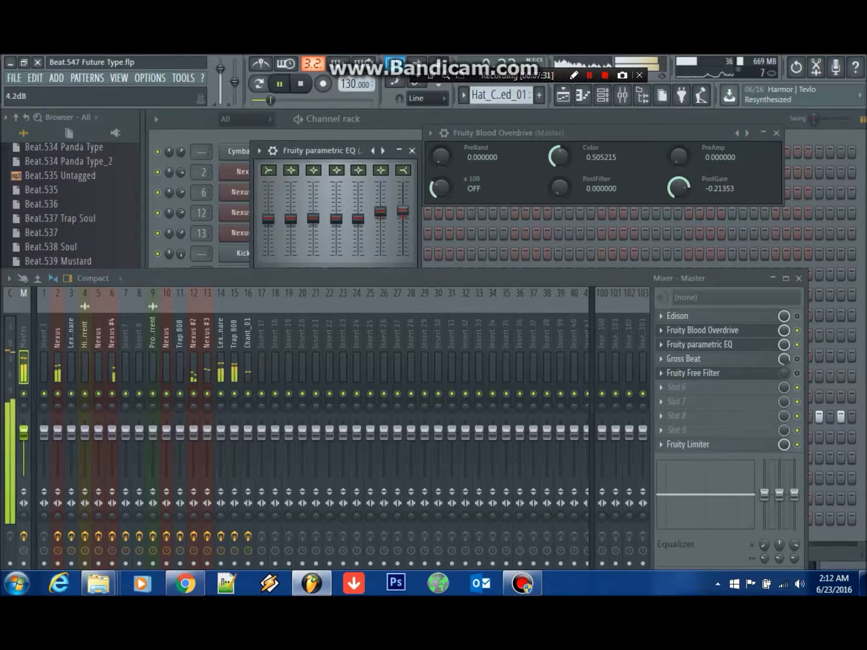
left_click_drag(358, 218, 358, 217)
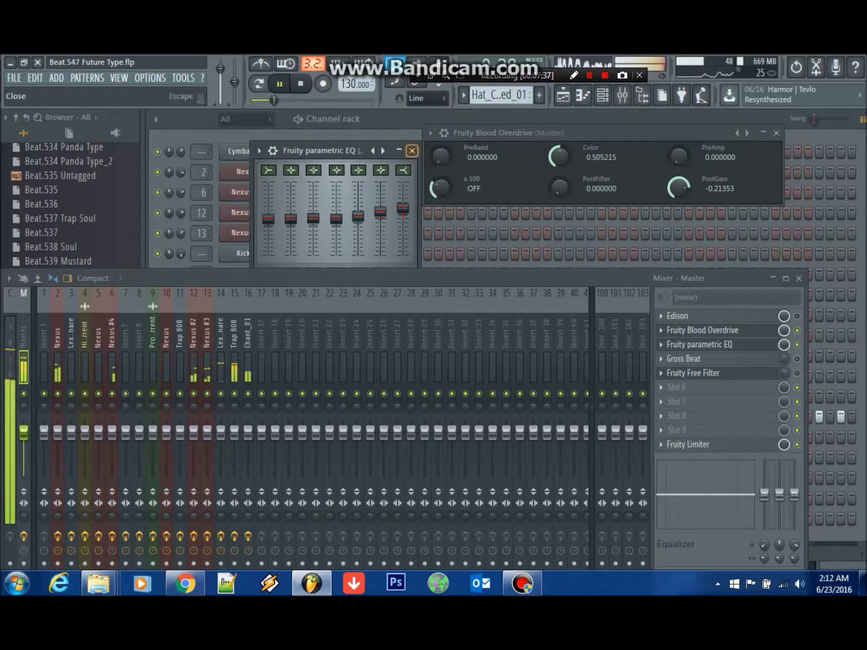
key("space")
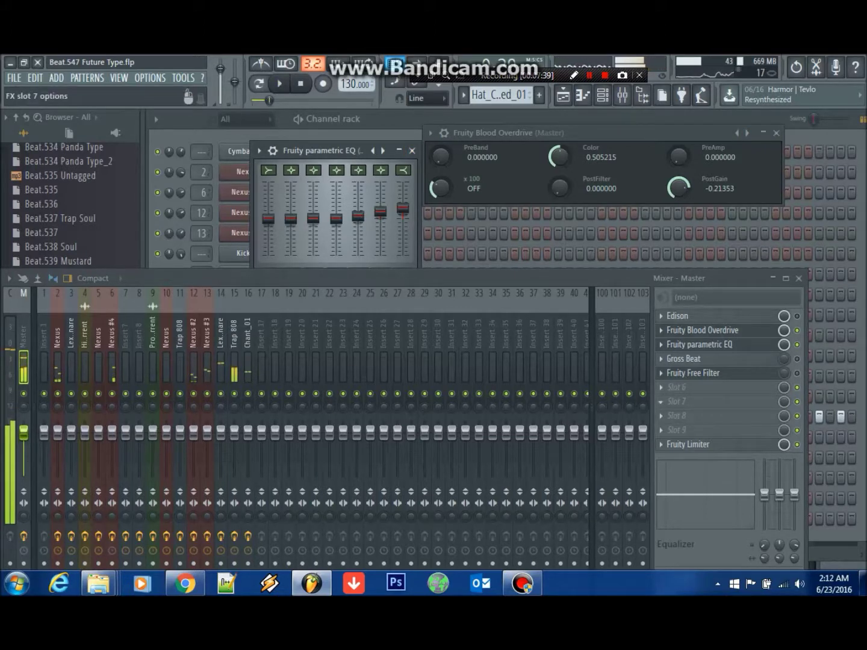
Open the Master's Fruity Limiter and rearrange the mixer and limiter windows so all limiter controls are visible
left_click(688, 445)
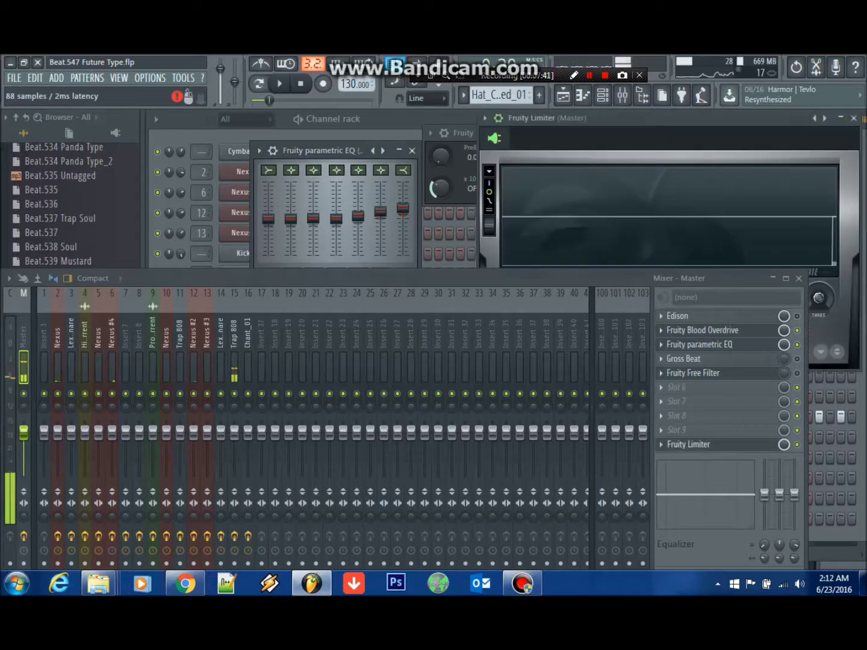
left_click(688, 445)
left_click(688, 444)
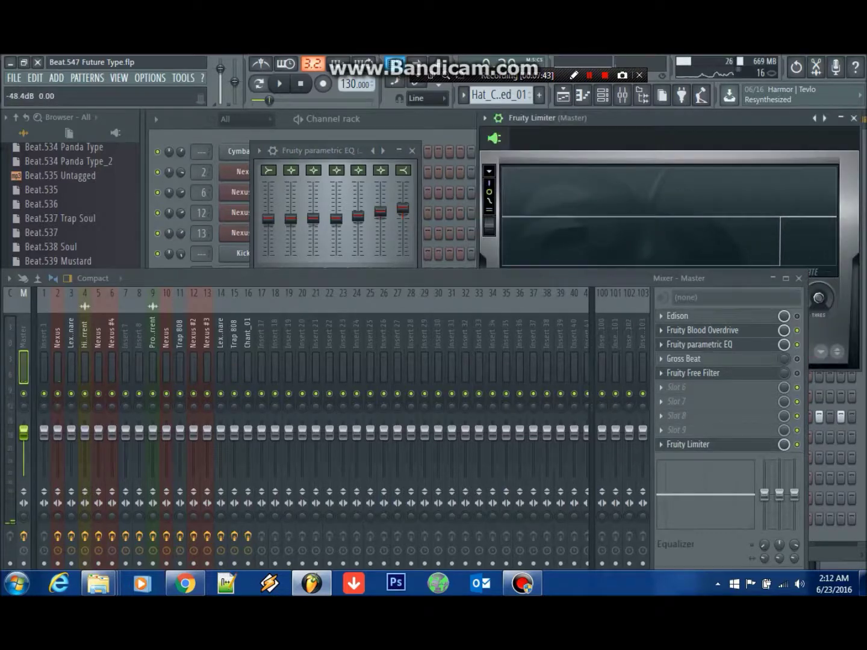
left_click_drag(578, 278, 579, 408)
left_click_drag(650, 118, 596, 107)
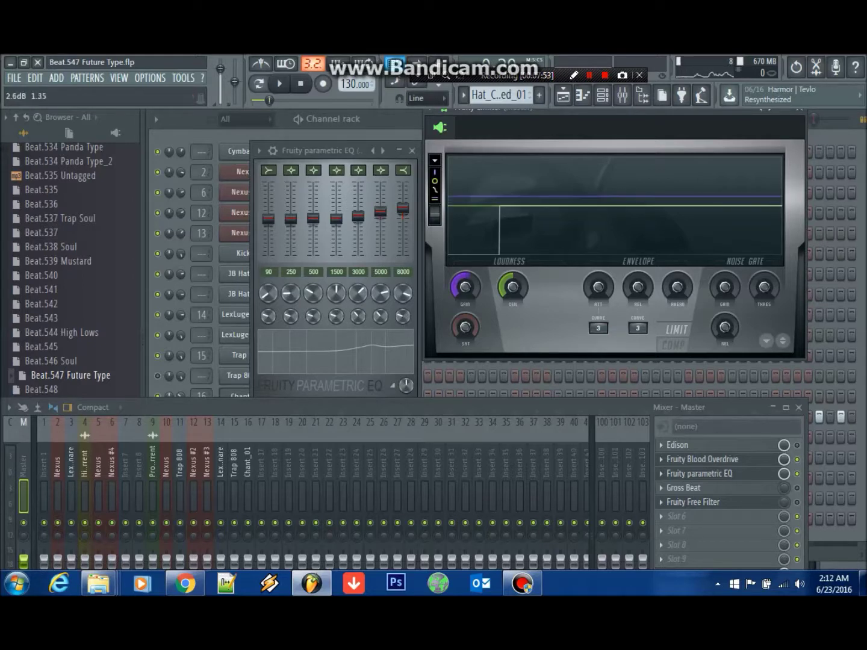
Adjust the Master limiter's gain and lower its soft saturation threshold, comparing levels in repeated song playback
key("space")
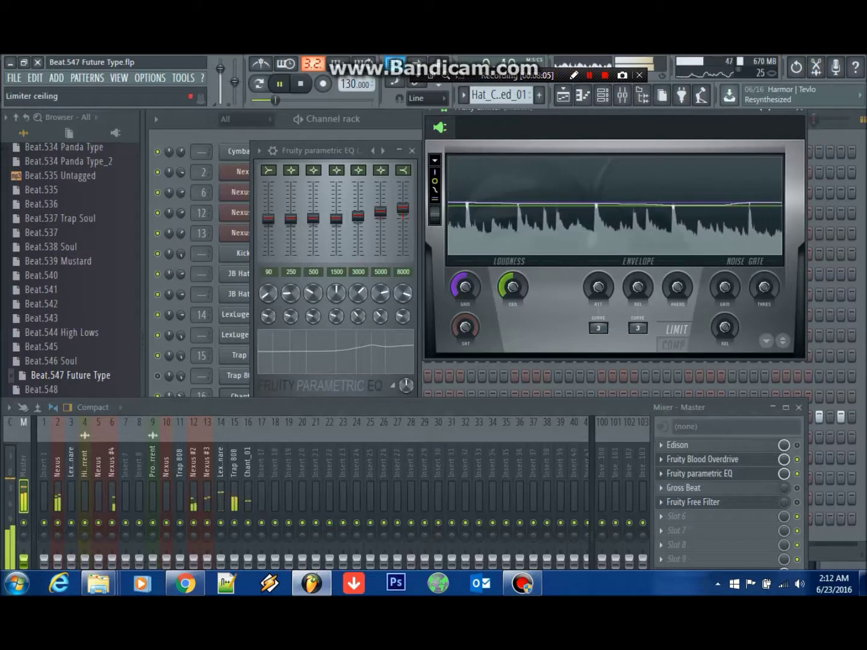
key("space")
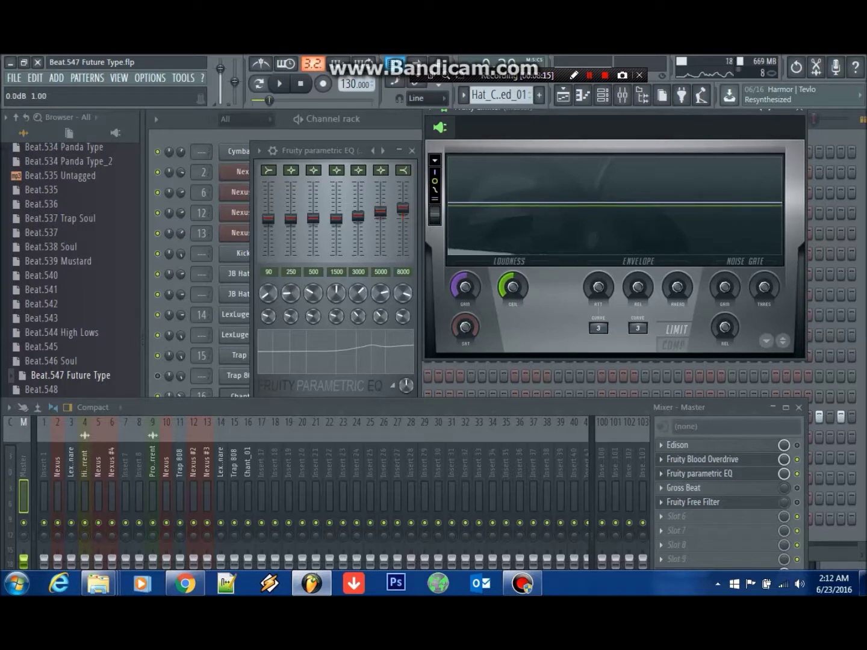
key("space")
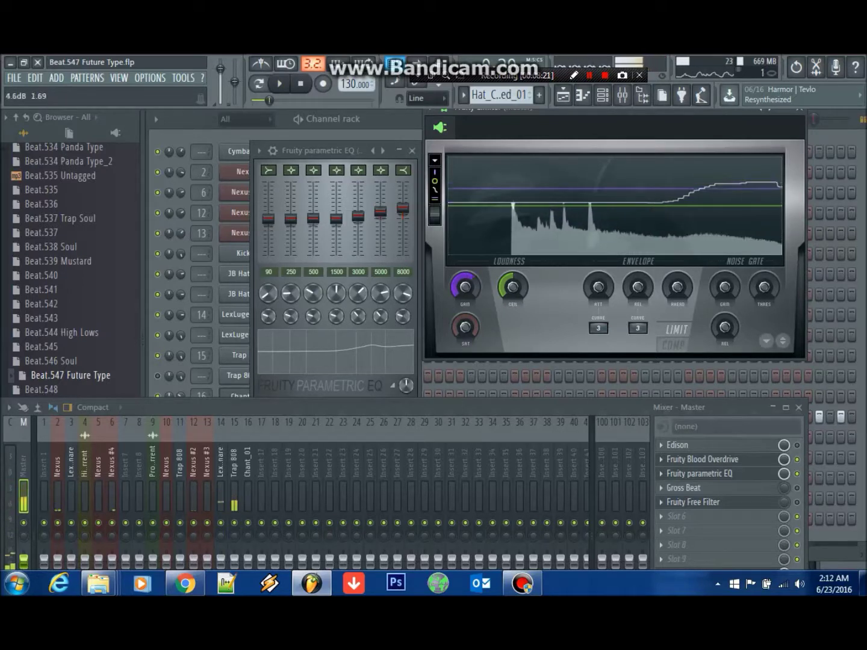
key("space")
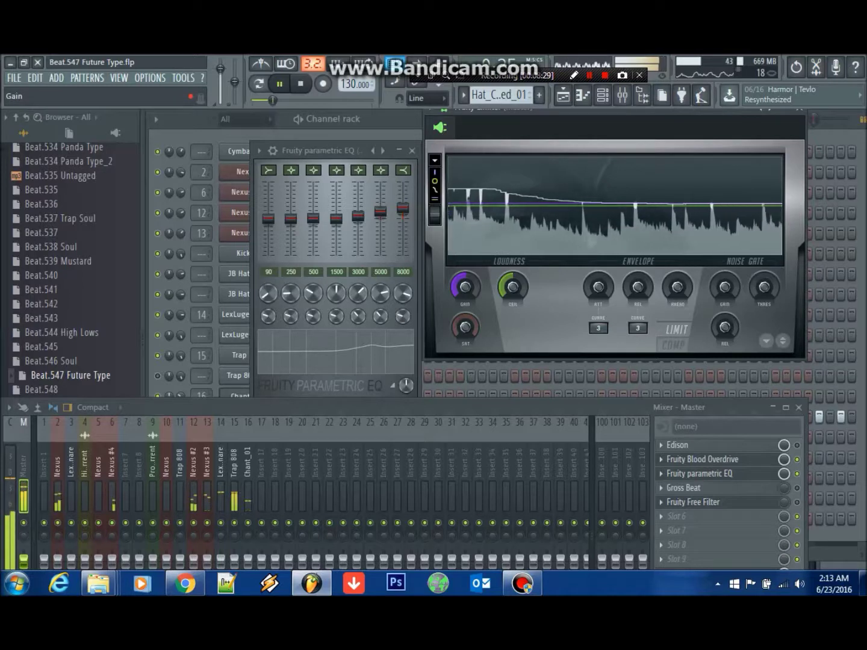
key("space")
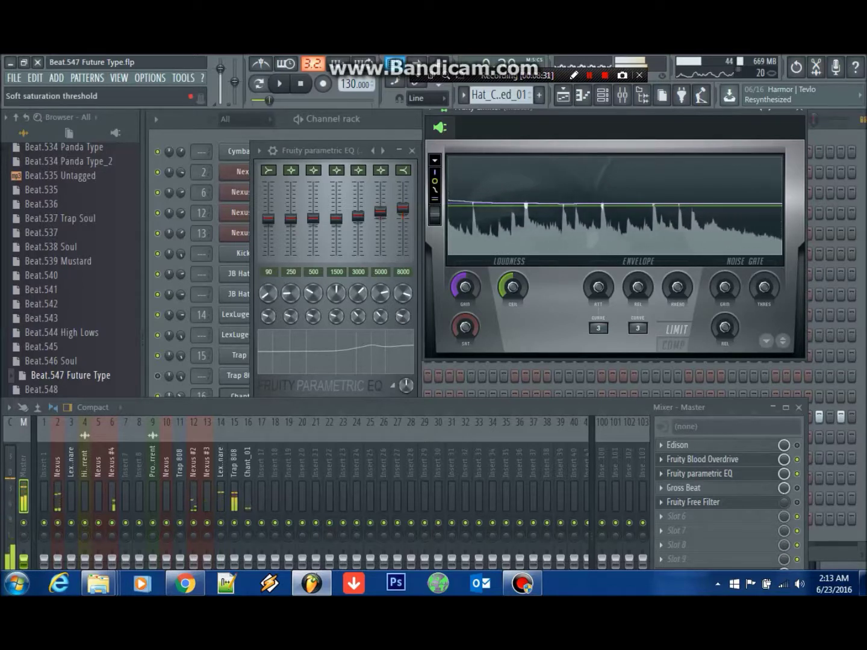
key("space")
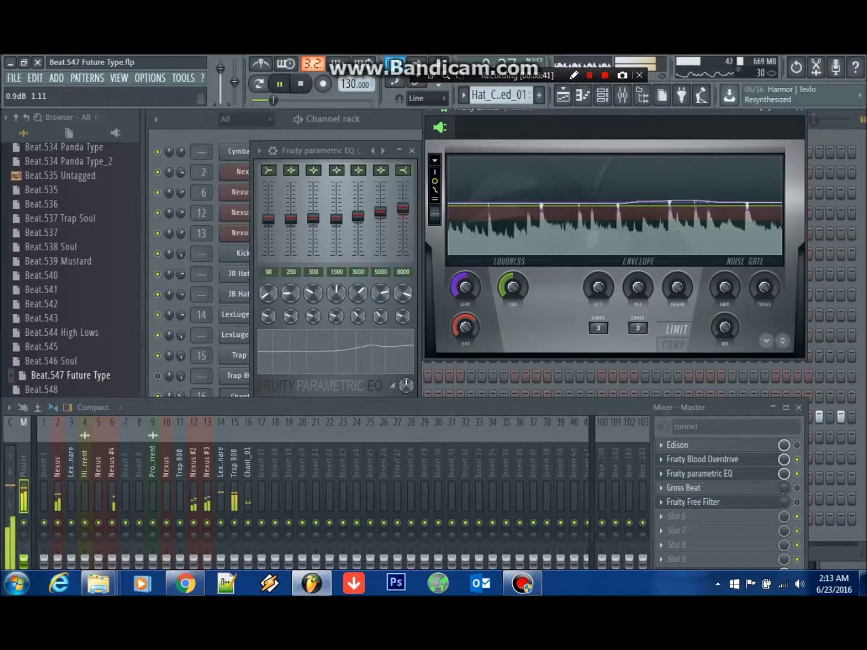
Bring the channel rack forward, open the Kick 3 channel settings during playback and stop the song
left_click(518, 366)
left_click(246, 253)
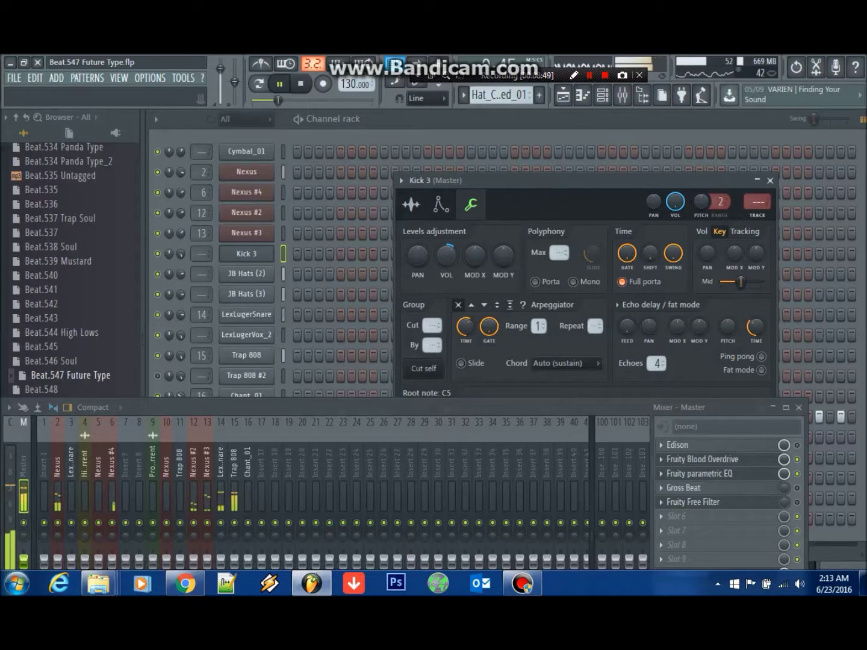
key("space")
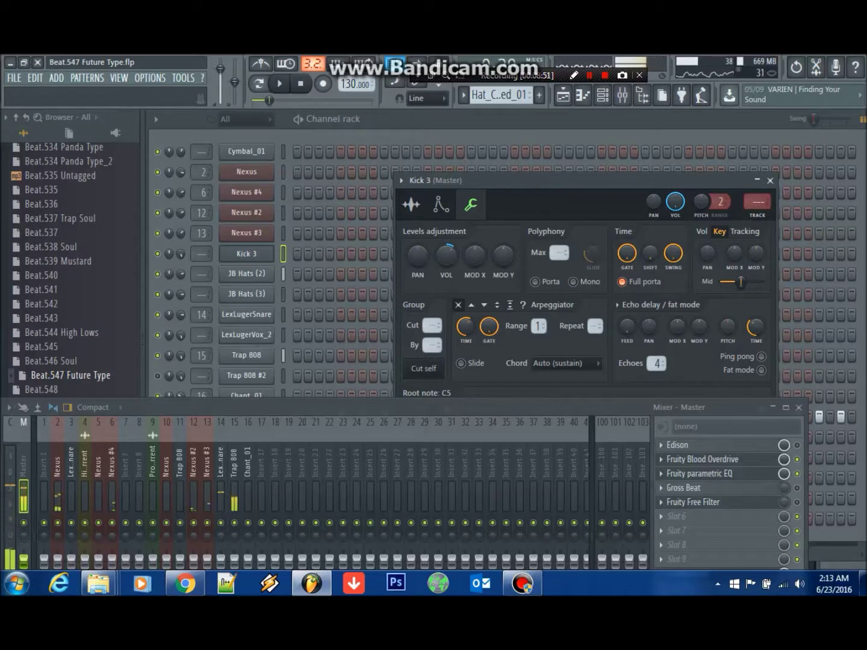
Open the Playlist, move the song position to bar 9 and play the arrangement past bar 17 to check the mix
left_click(119, 78)
left_click(139, 103)
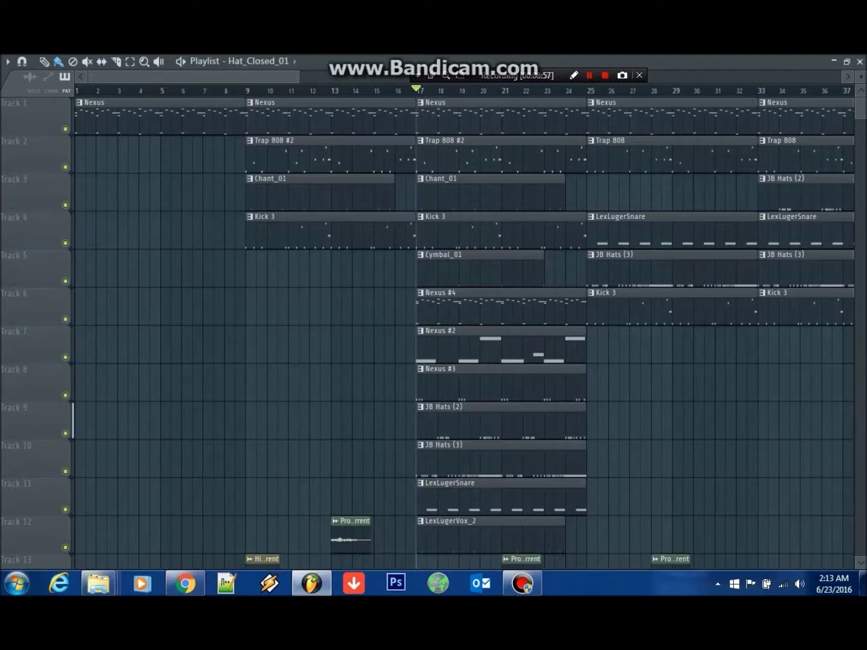
left_click(246, 90)
key("space")
key("space")
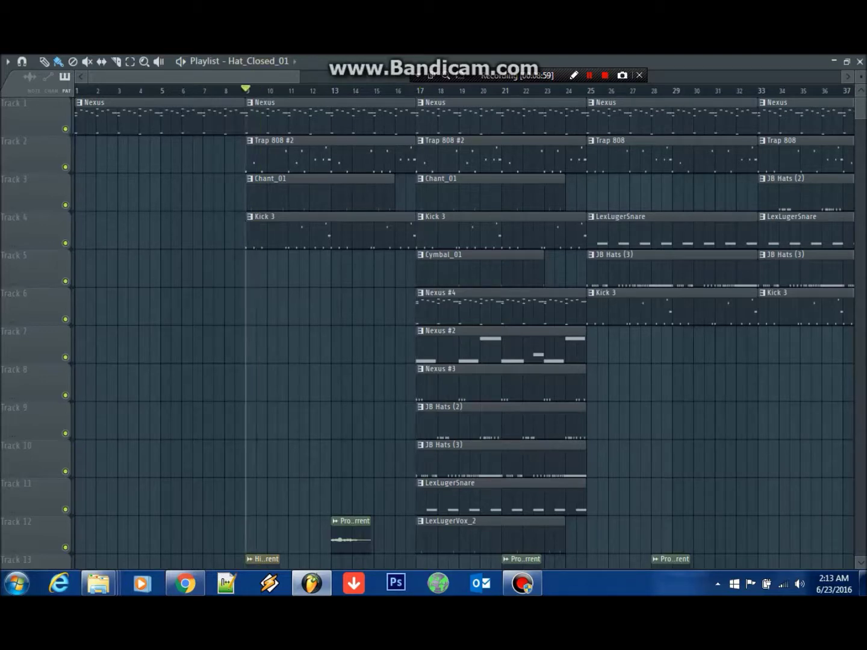
key("space")
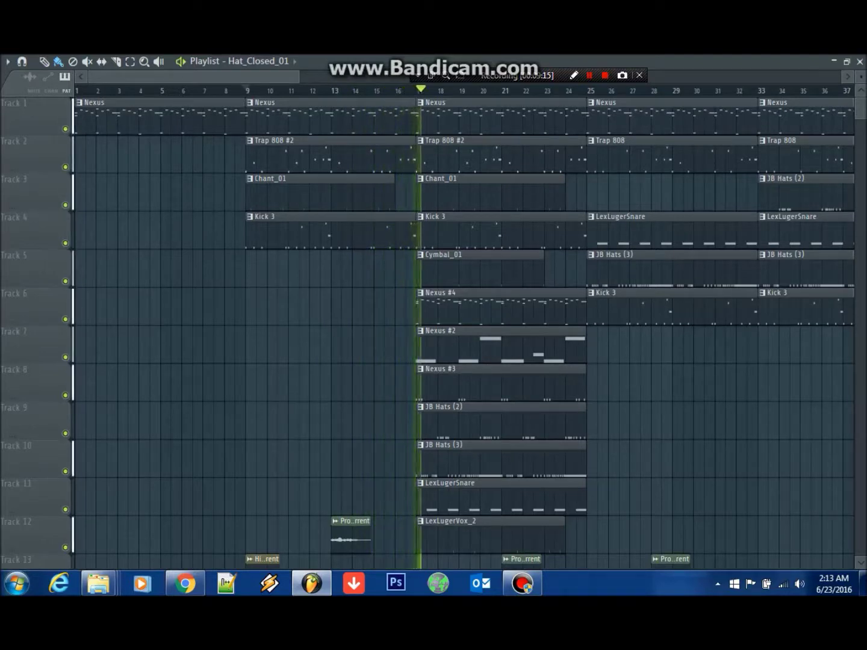
key("space")
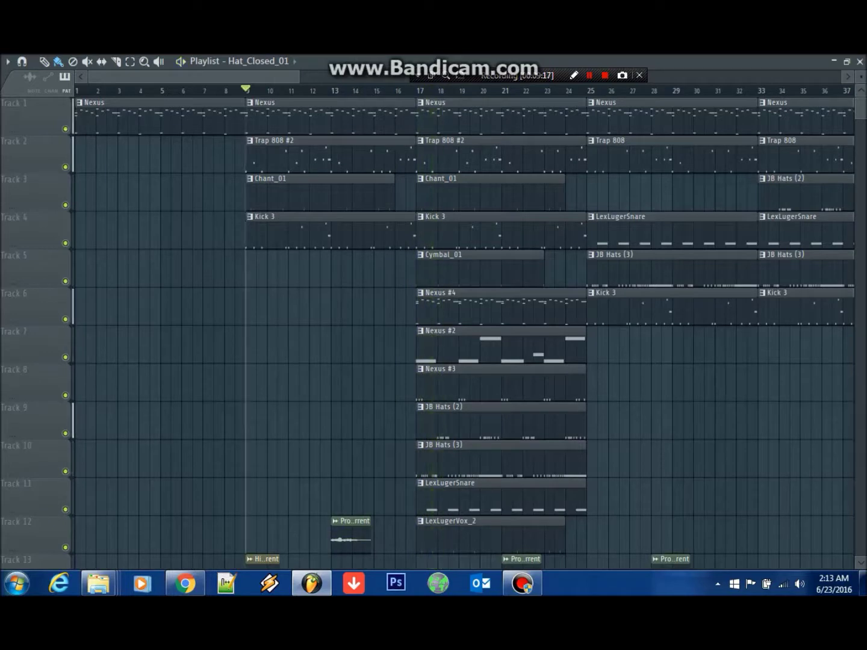